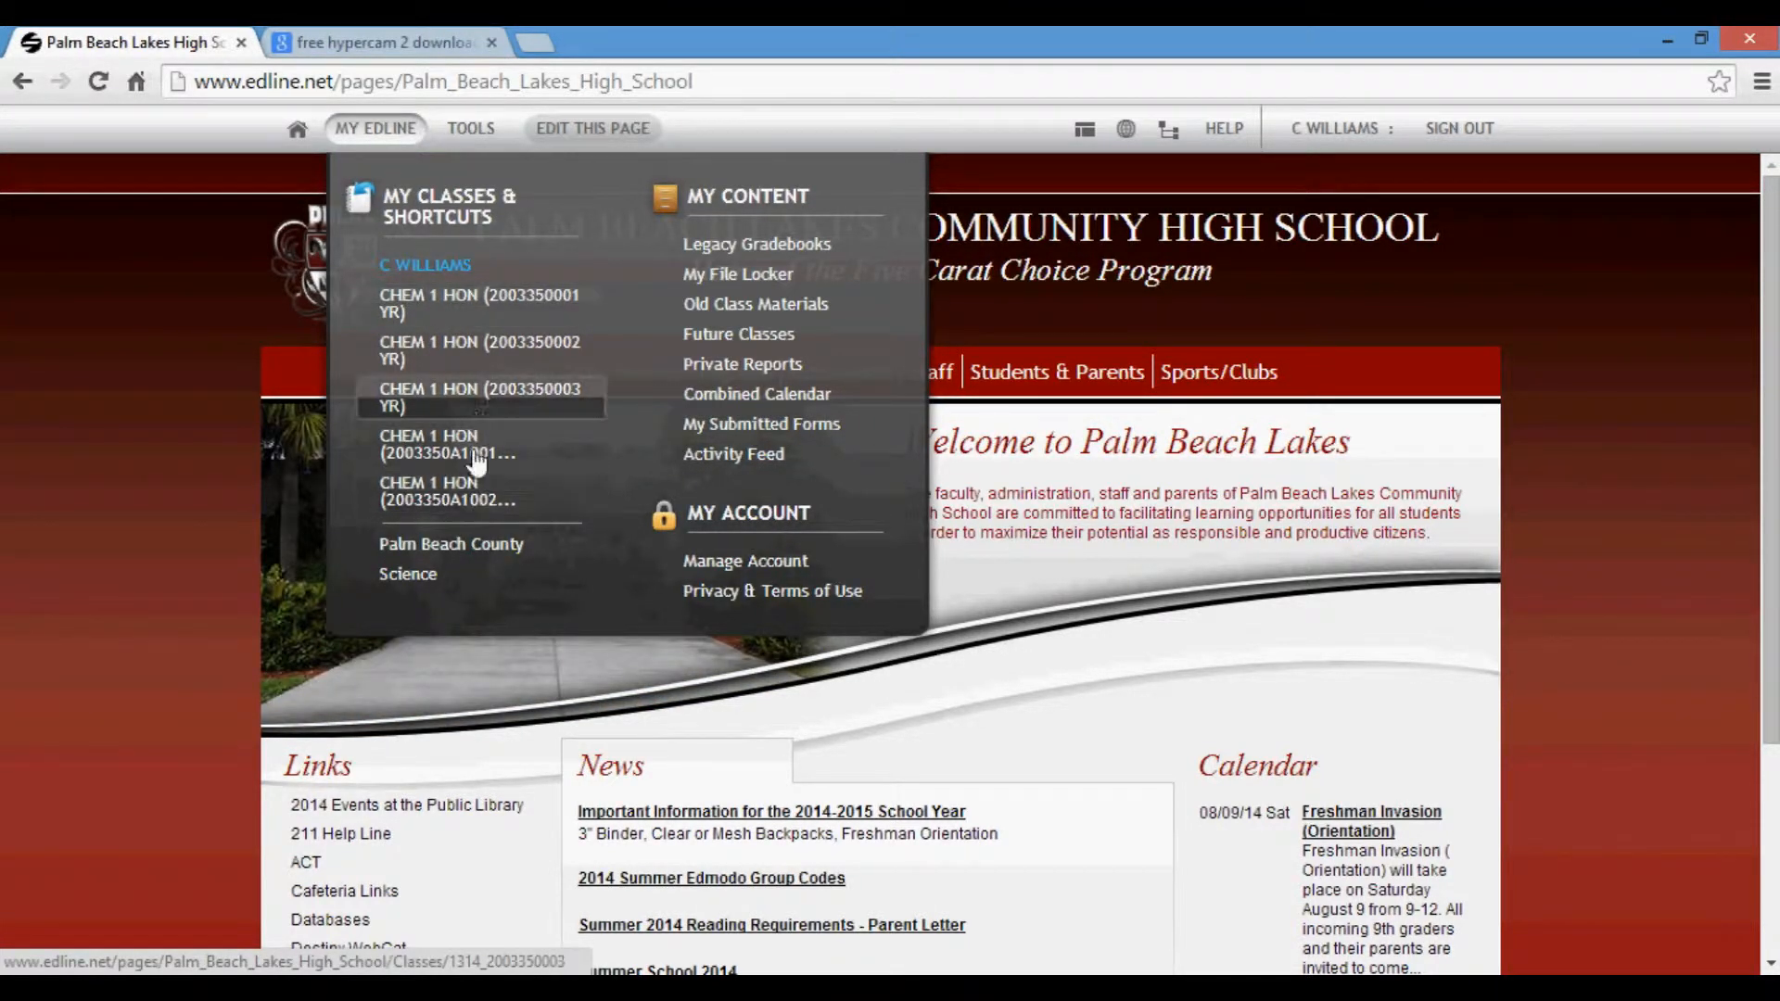
left_click(515, 319)
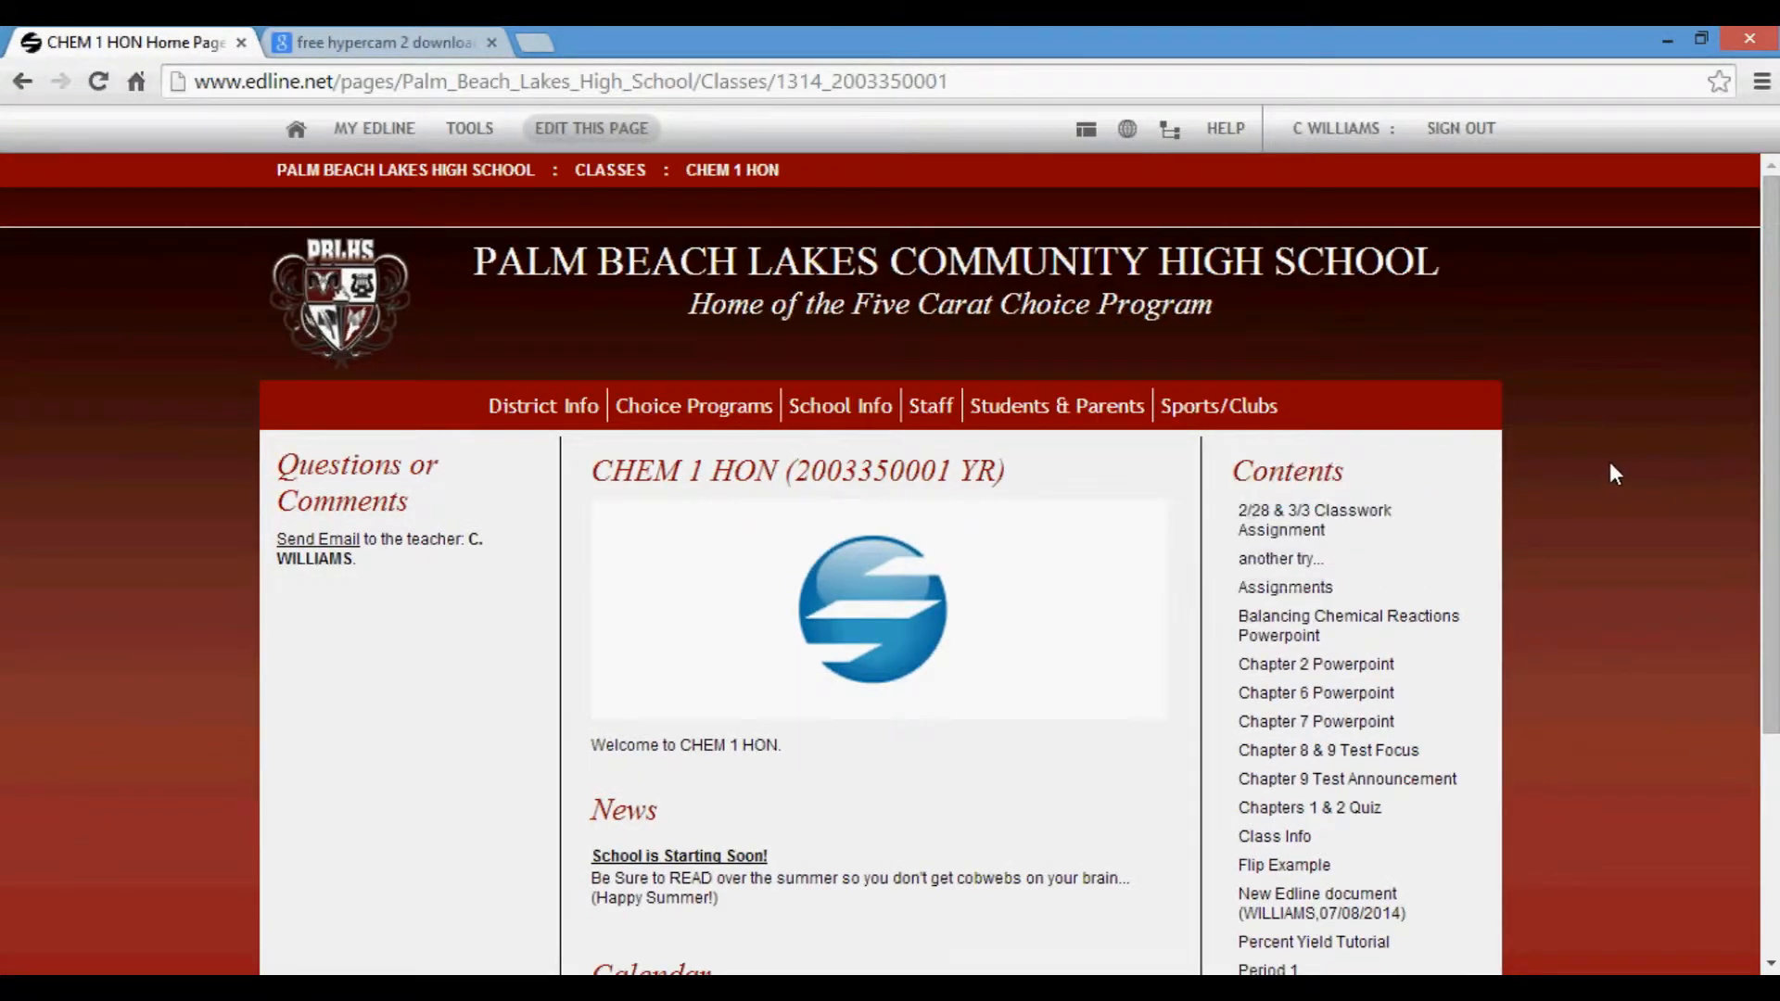
scroll(1609, 463, "down", 3)
scroll(1609, 464, "up", 2)
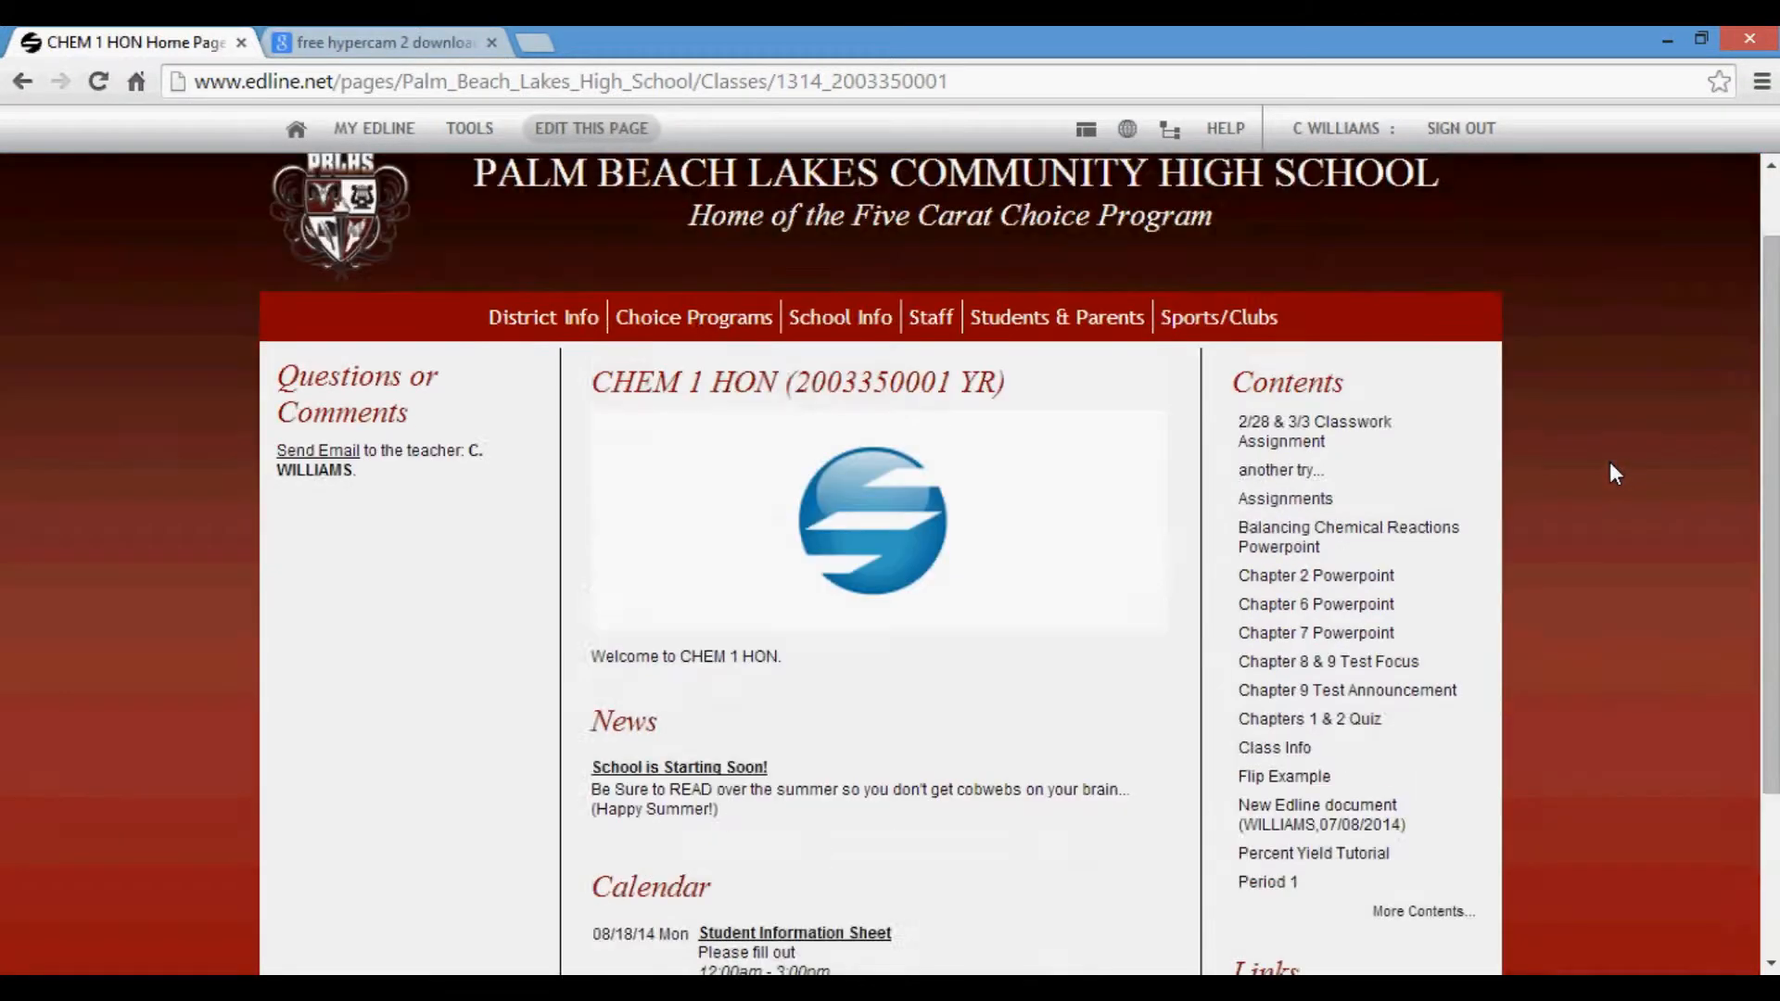
scroll(1609, 464, "down", 1)
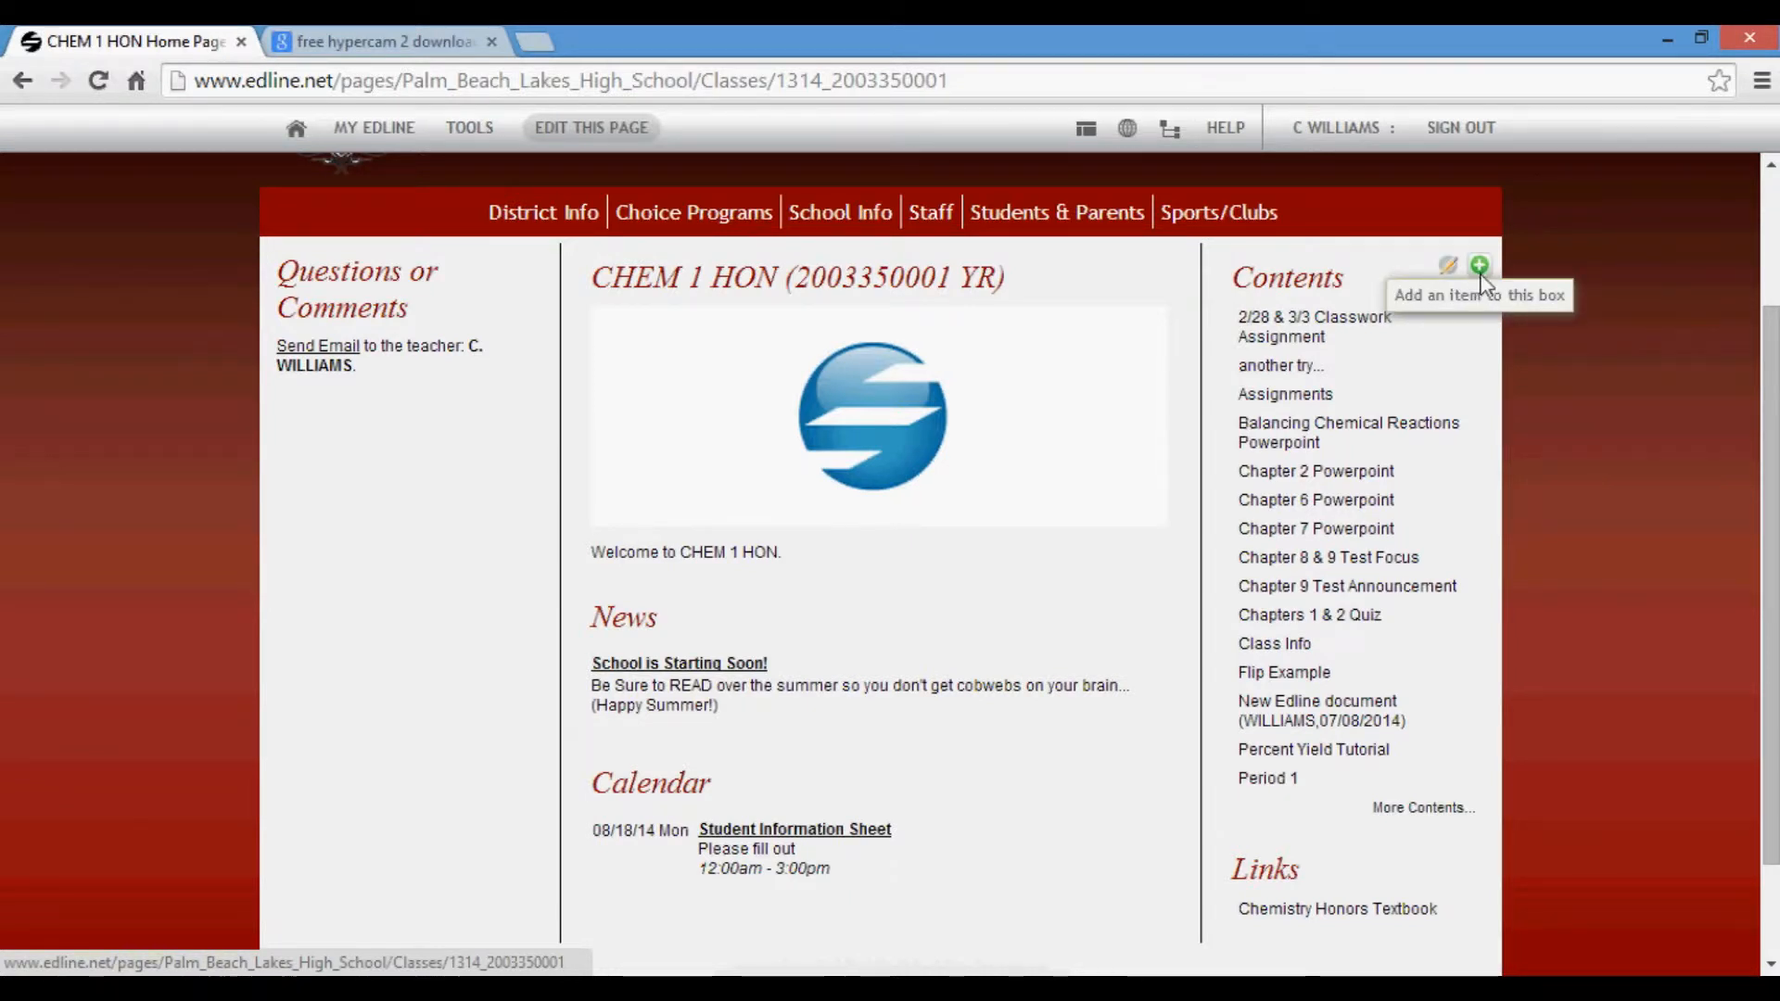
- Start adding a Quiz item to the class page's Contents box
left_click(1479, 266)
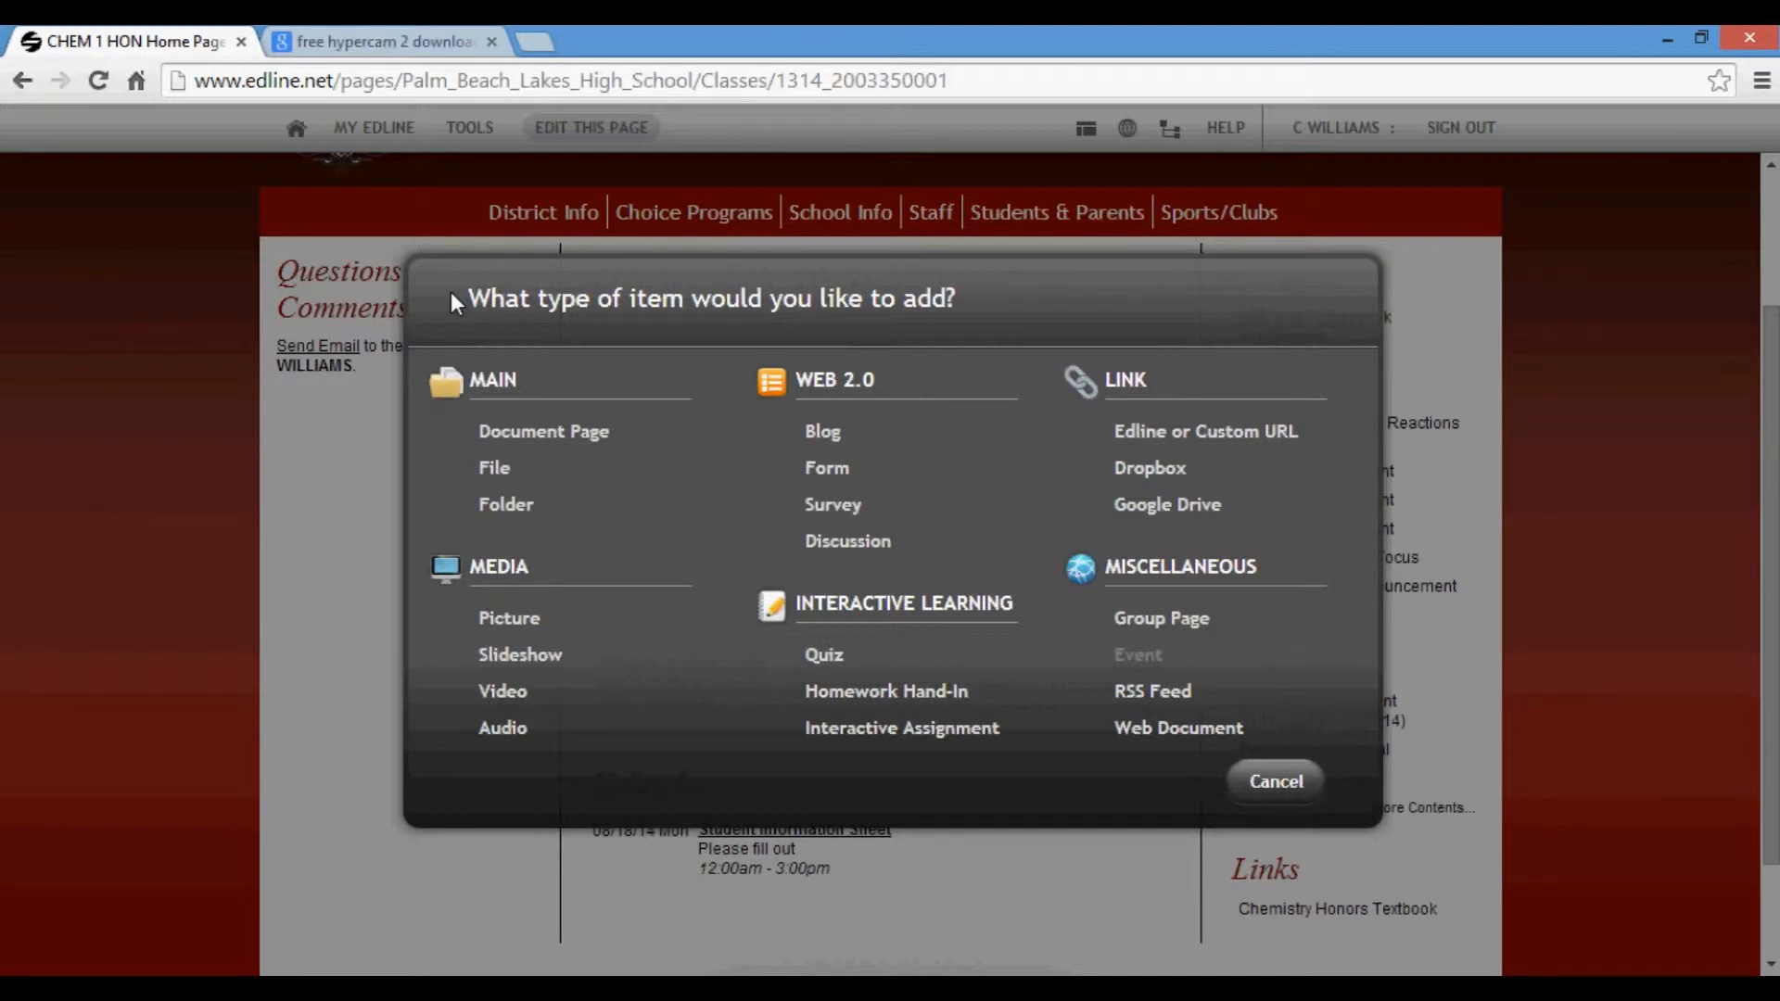
left_click(1481, 270)
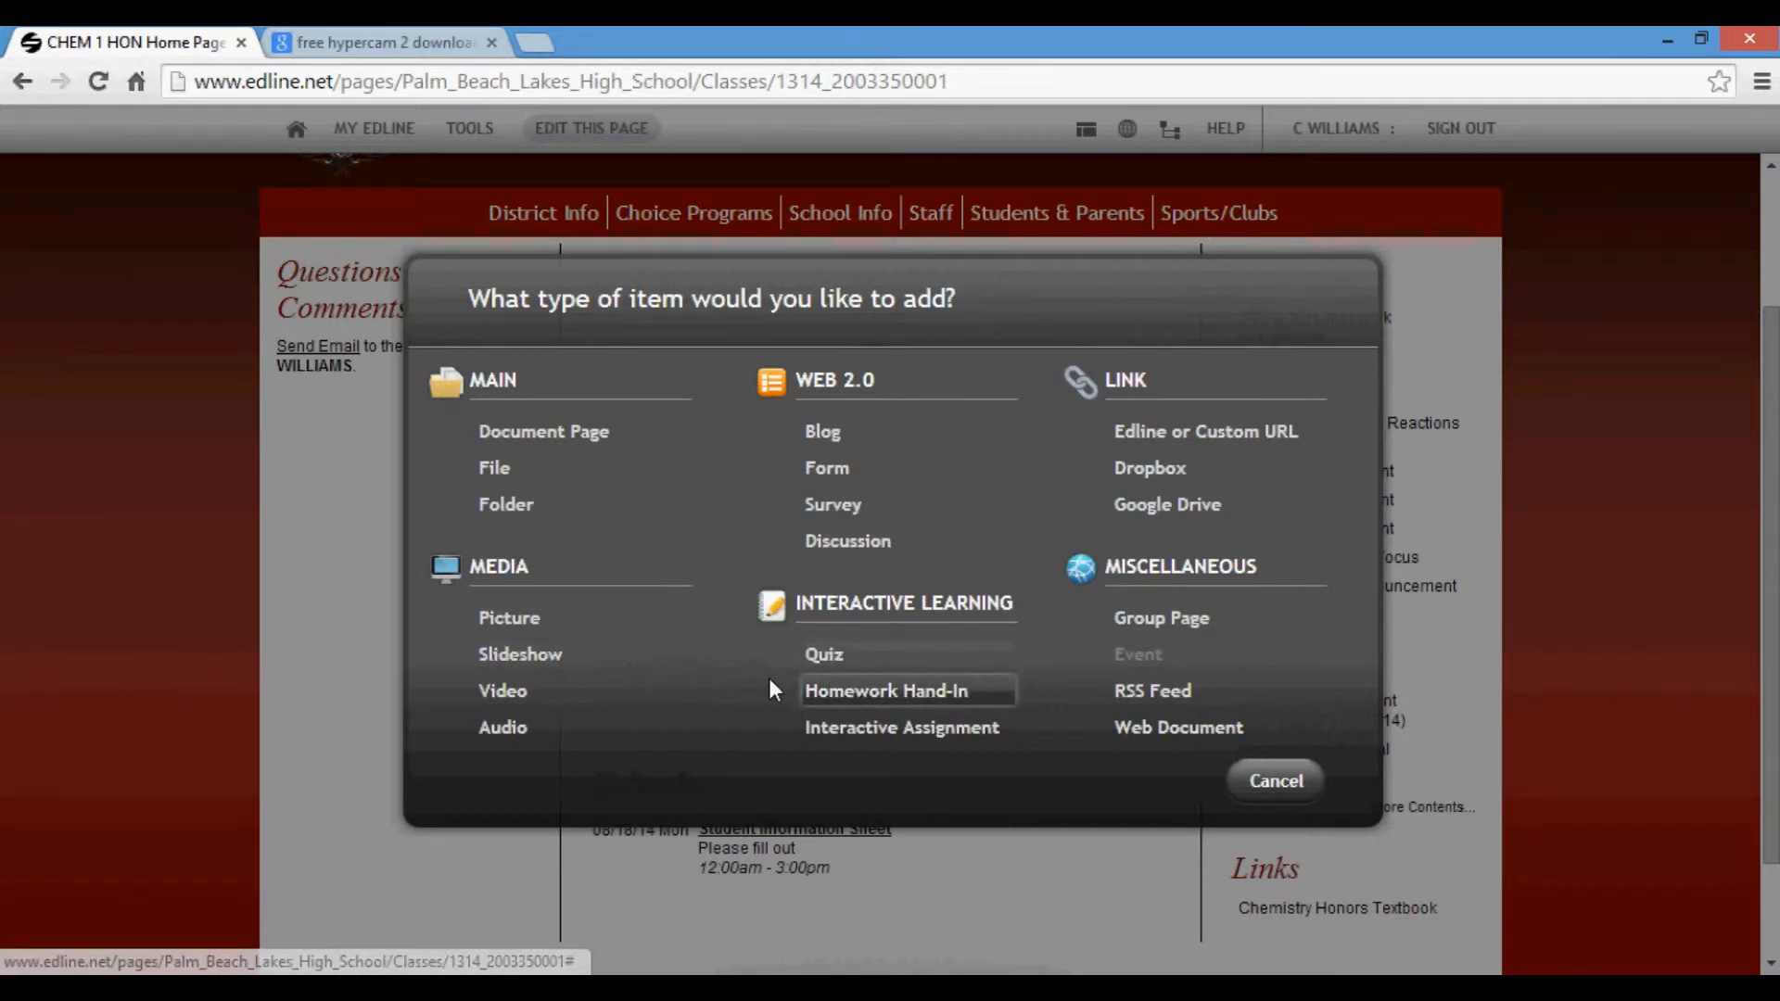
left_click(845, 660)
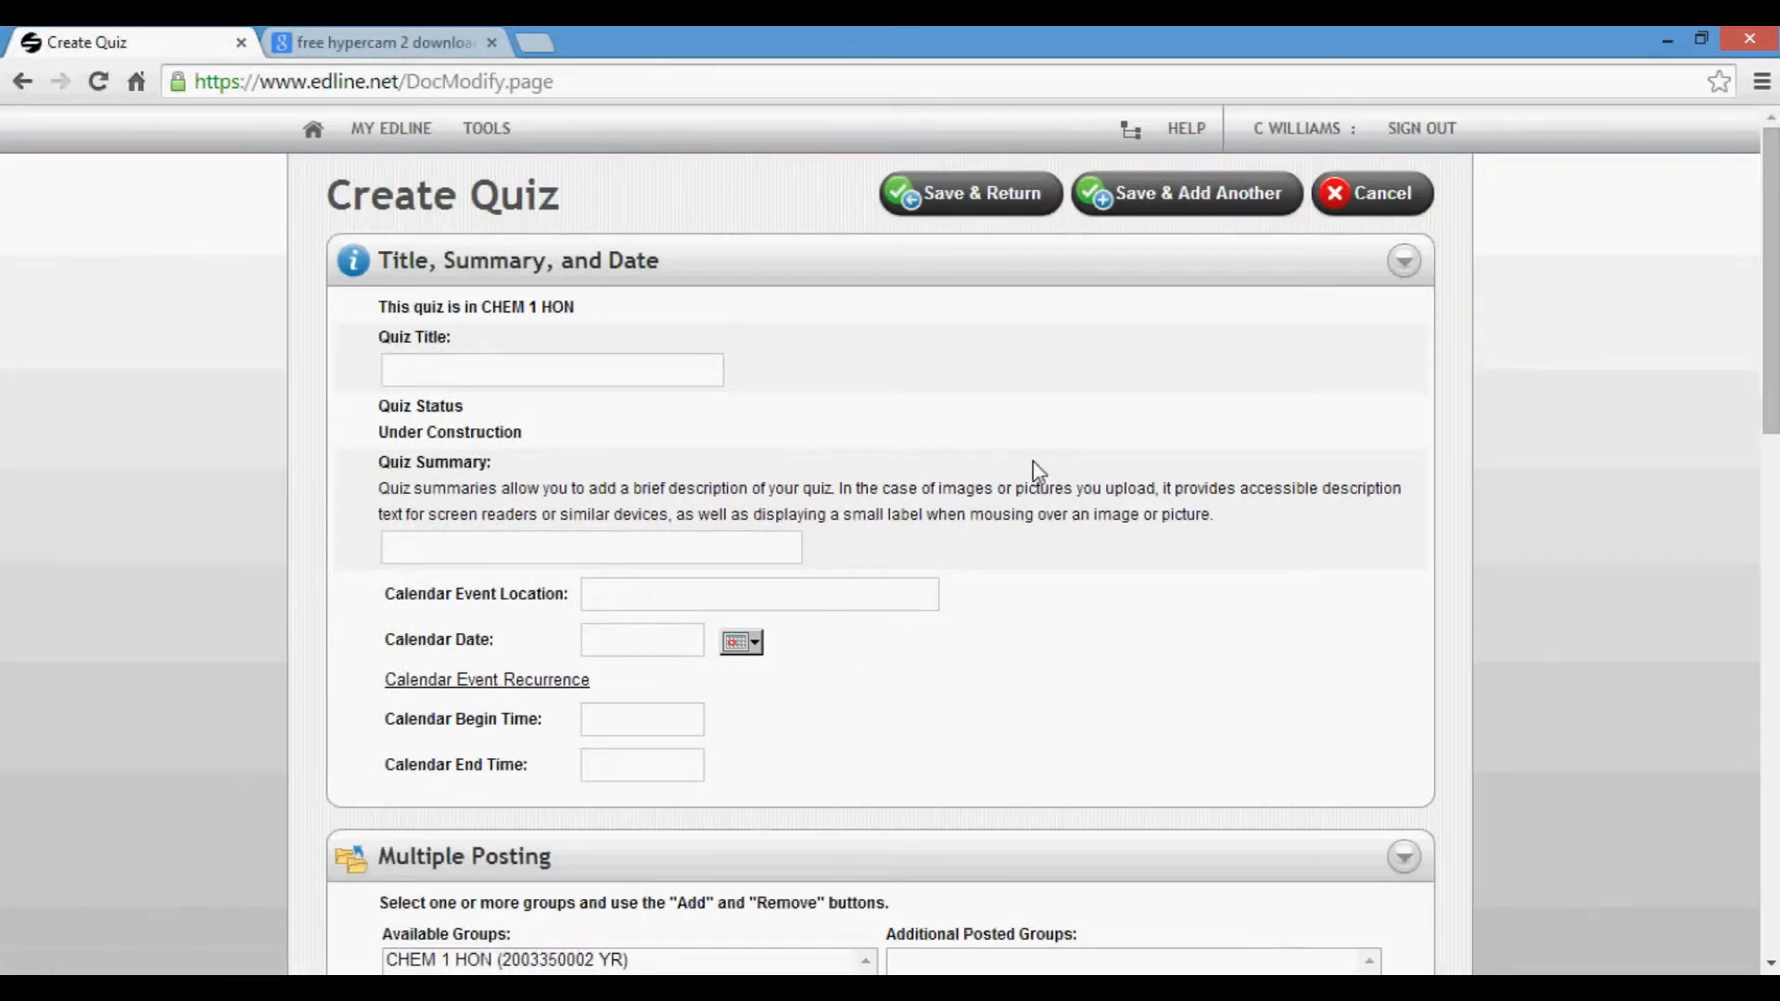
- Title the new quiz "Random Quiz 2"
left_click(607, 361)
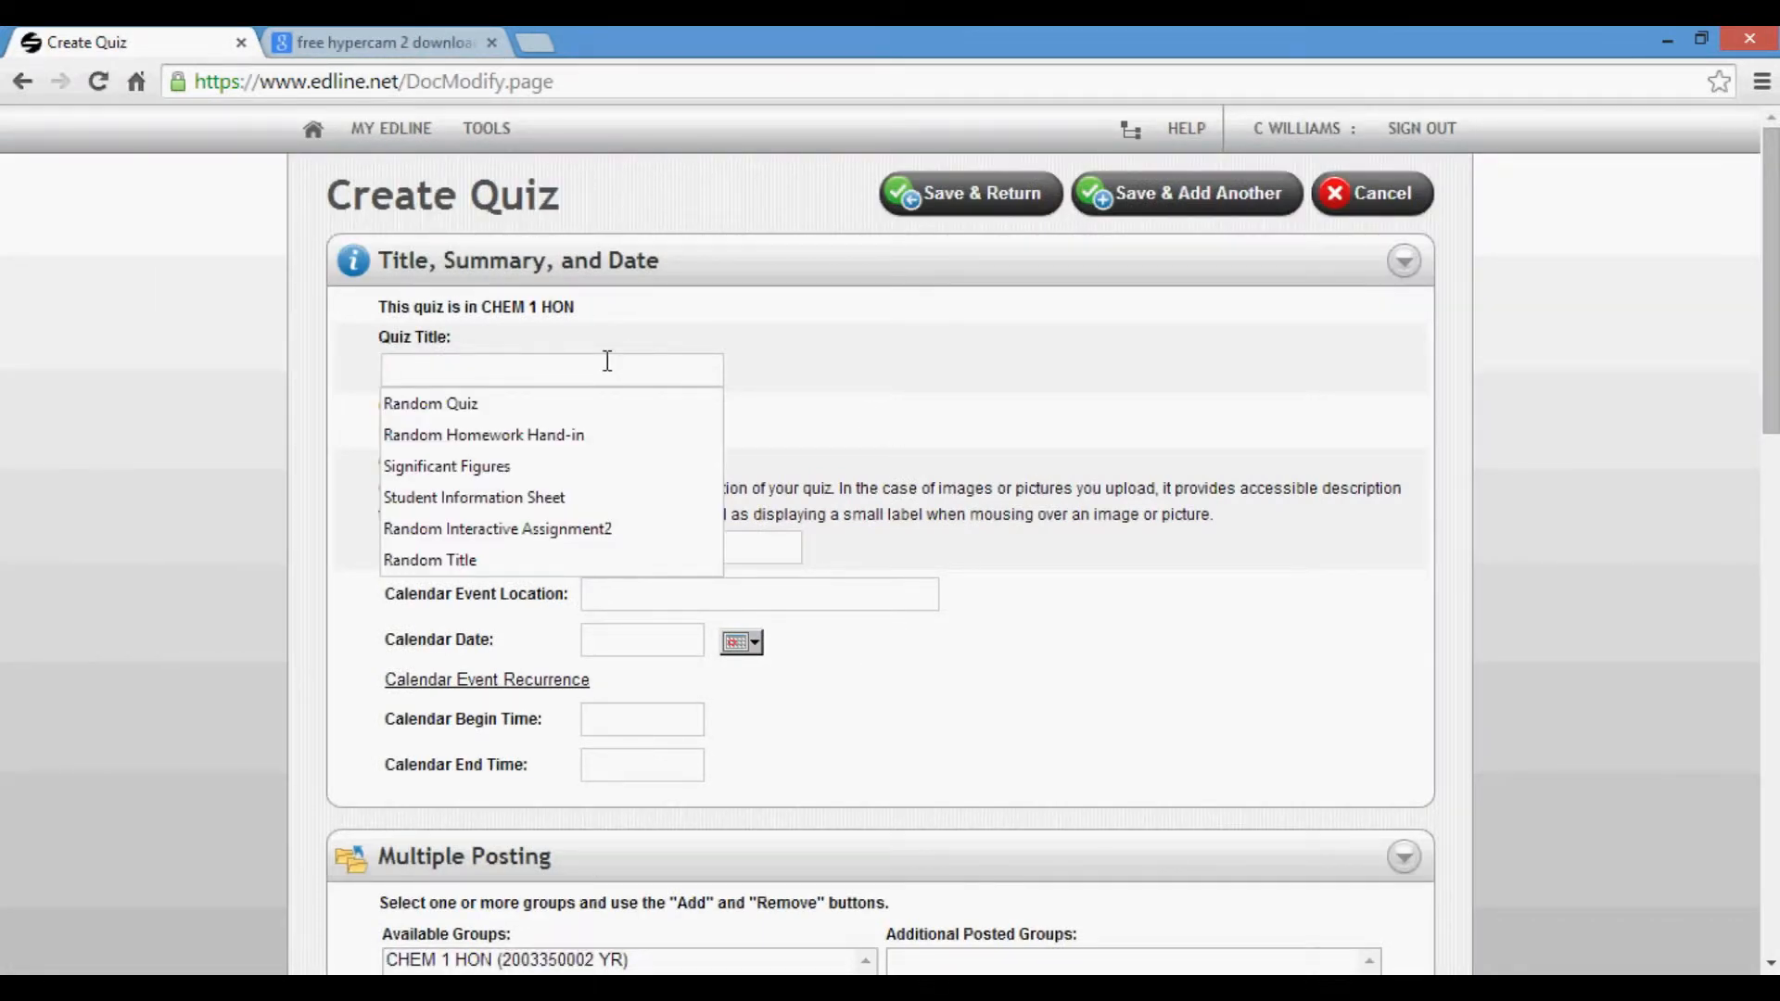
type("Random Quiz 2")
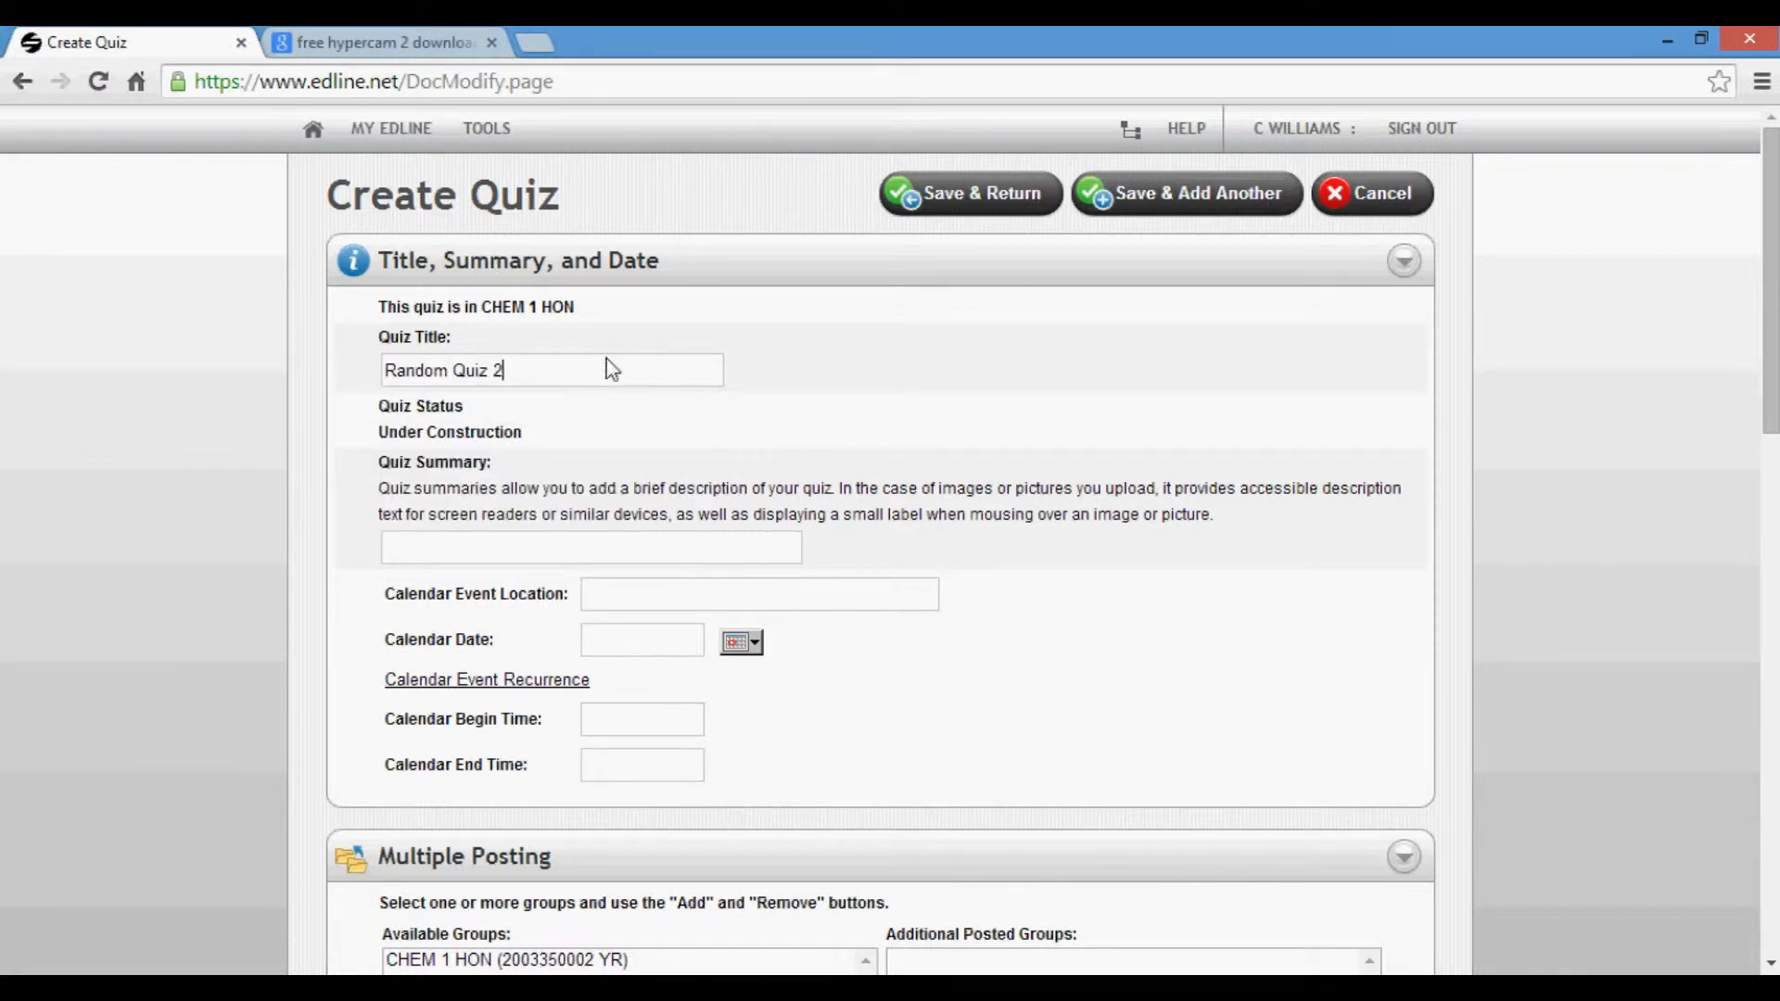
scroll(1117, 556, "down", 4)
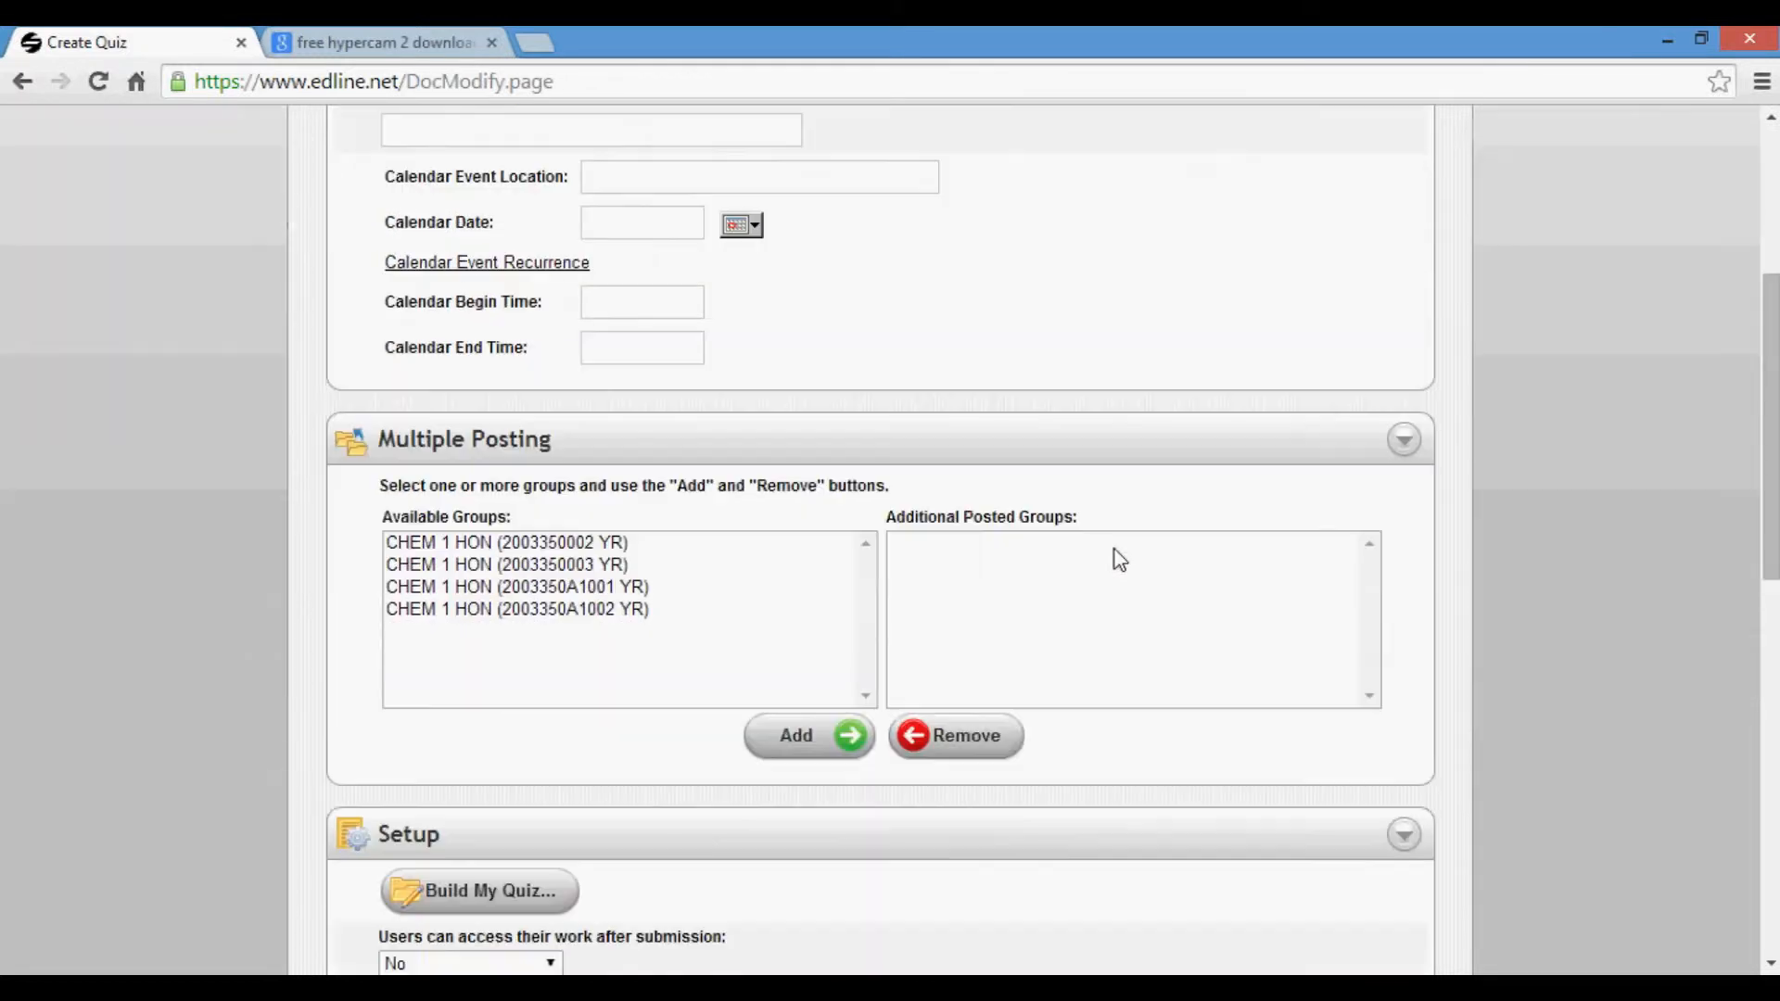
scroll(938, 405, "up", 4)
- Enter "Answer each question carefully" as the quiz summary
left_click(513, 483)
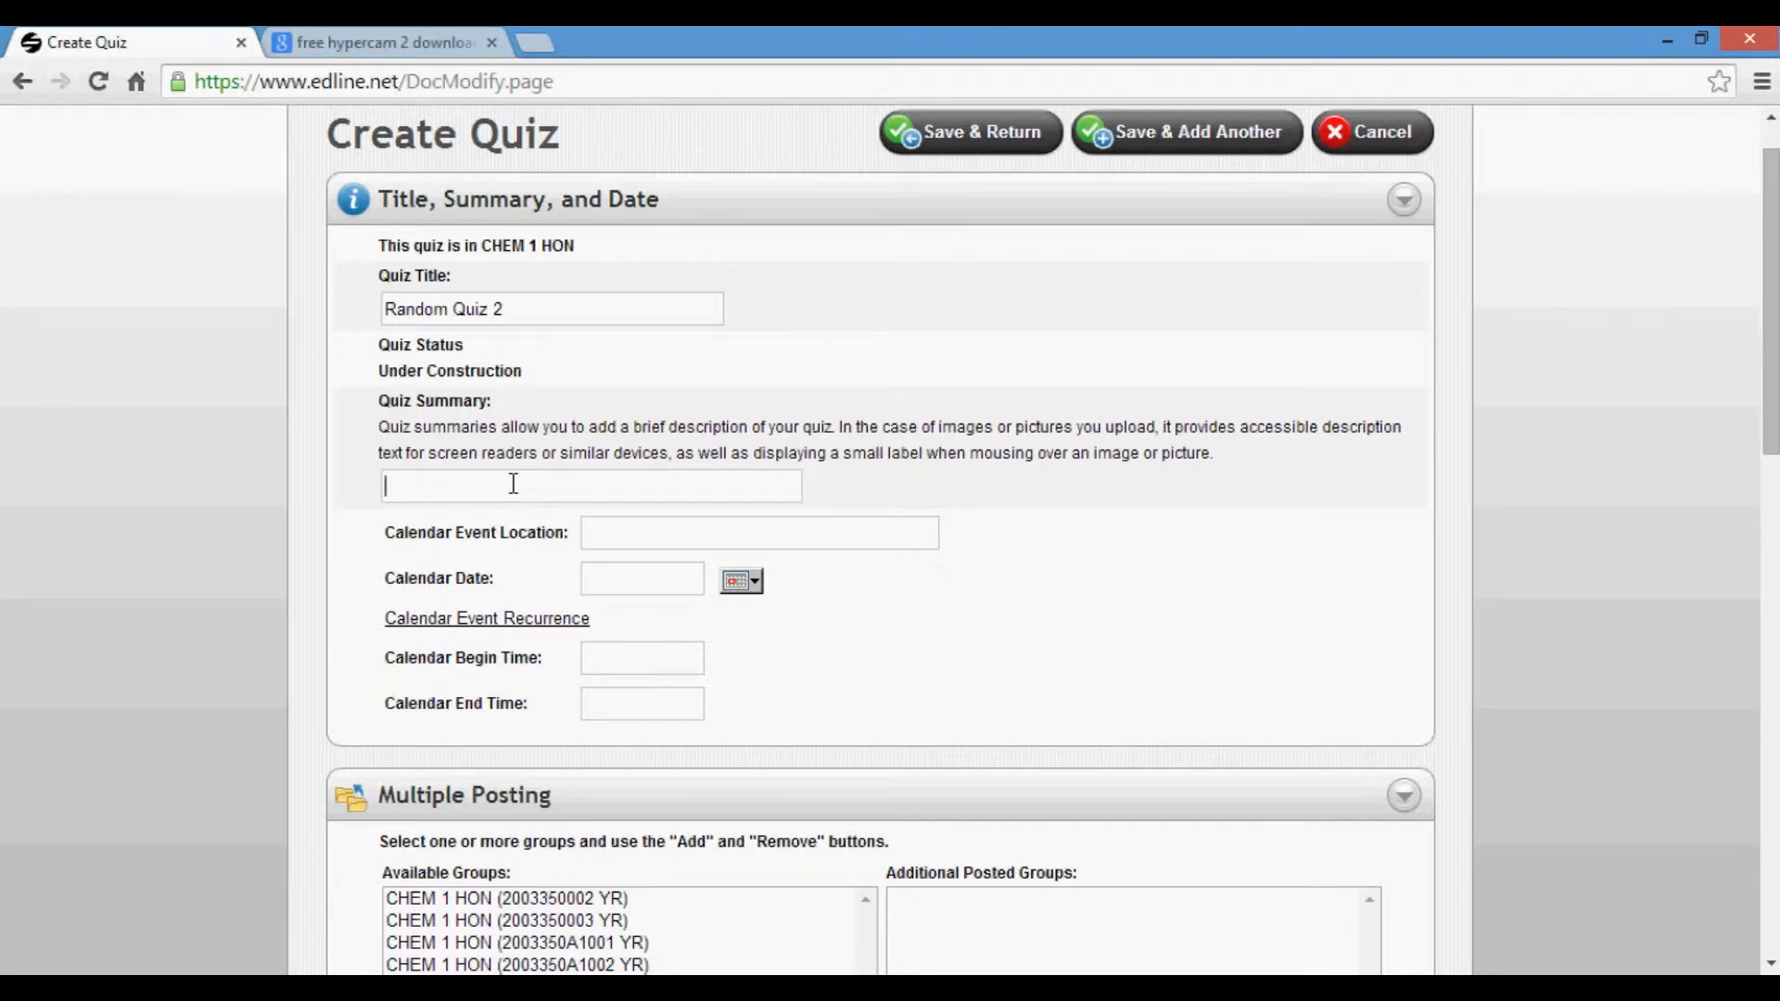
type("Sub")
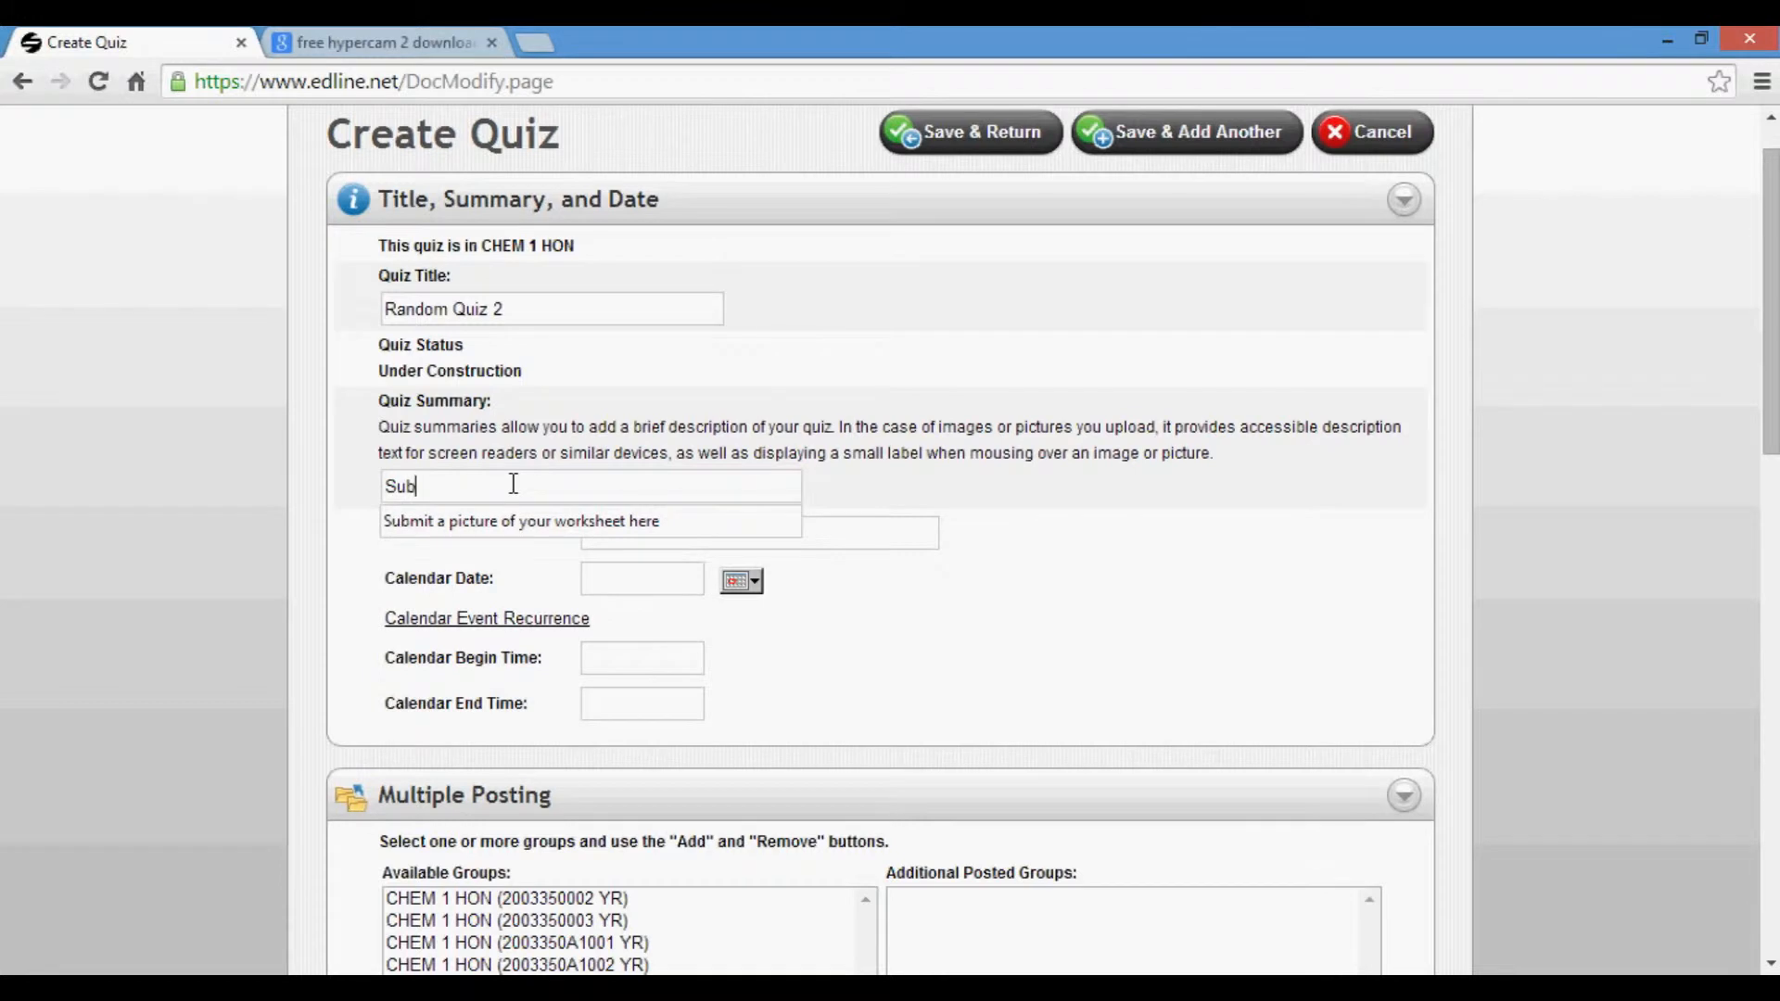
type("m")
key("BackSpace")
key("BackSpace")
key("BackSpace")
key("BackSpace")
type("Answer each ques")
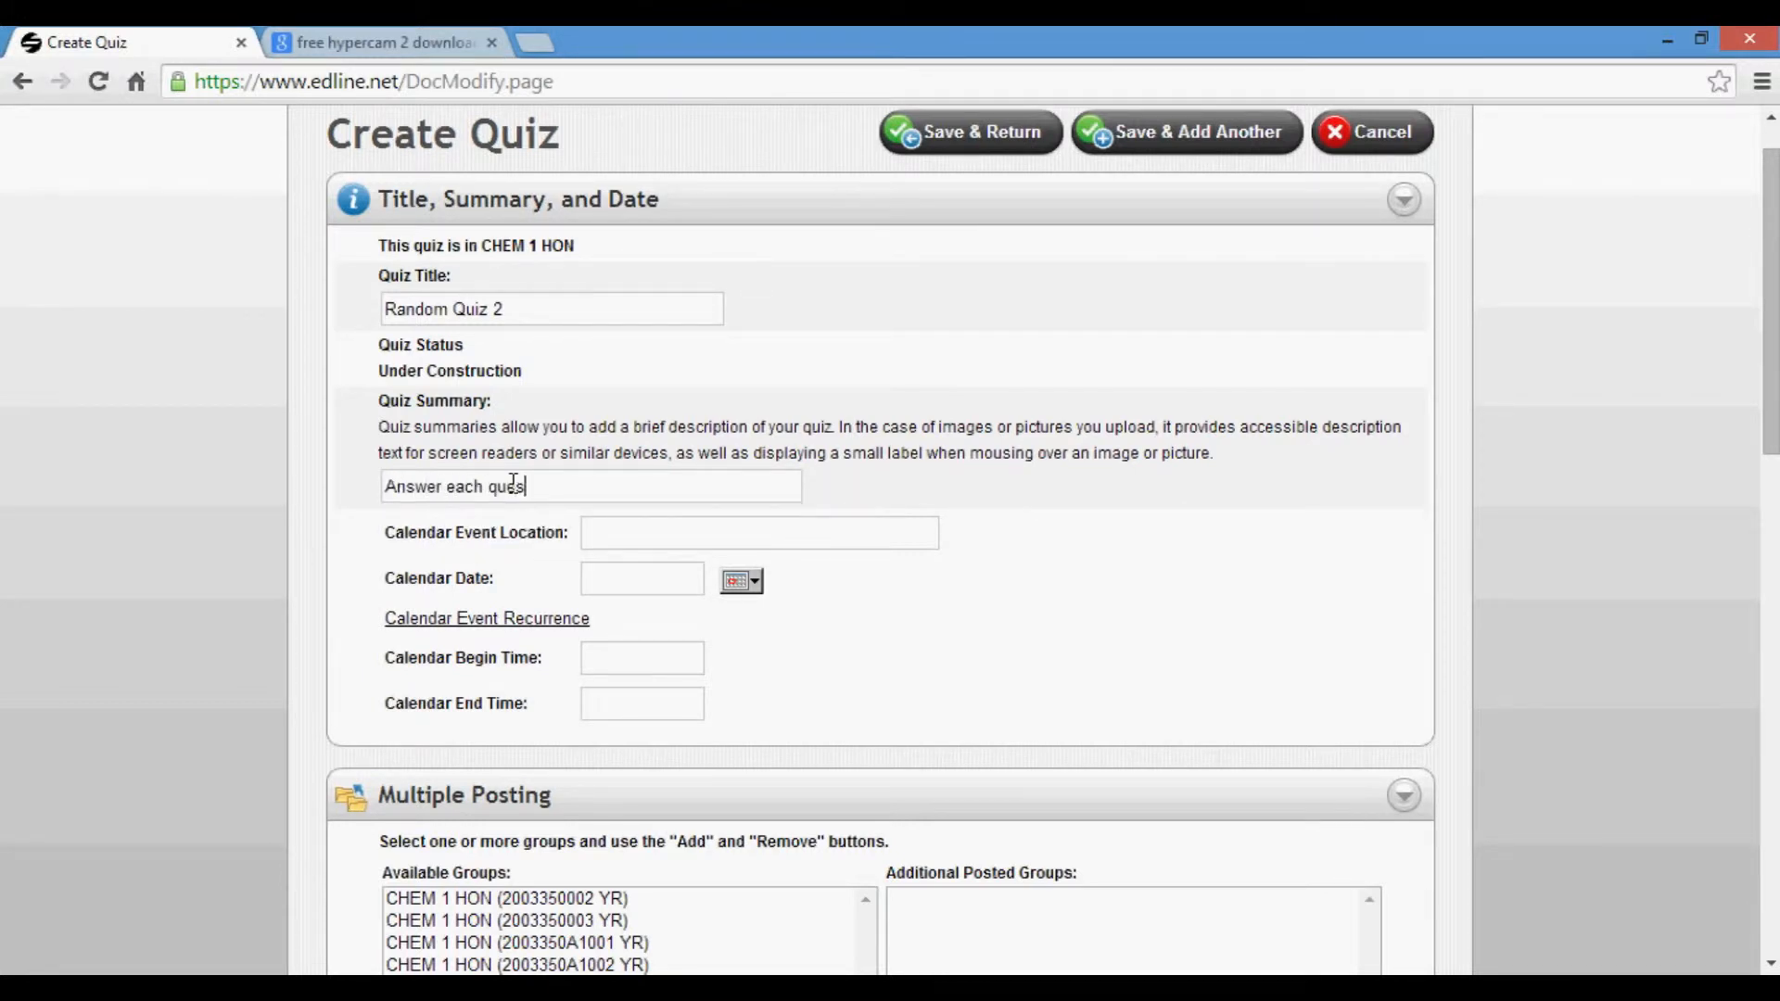
type("tion carefully")
- Set the quiz's calendar event location to HOME and its calendar date to 07/29/14
type("Home")
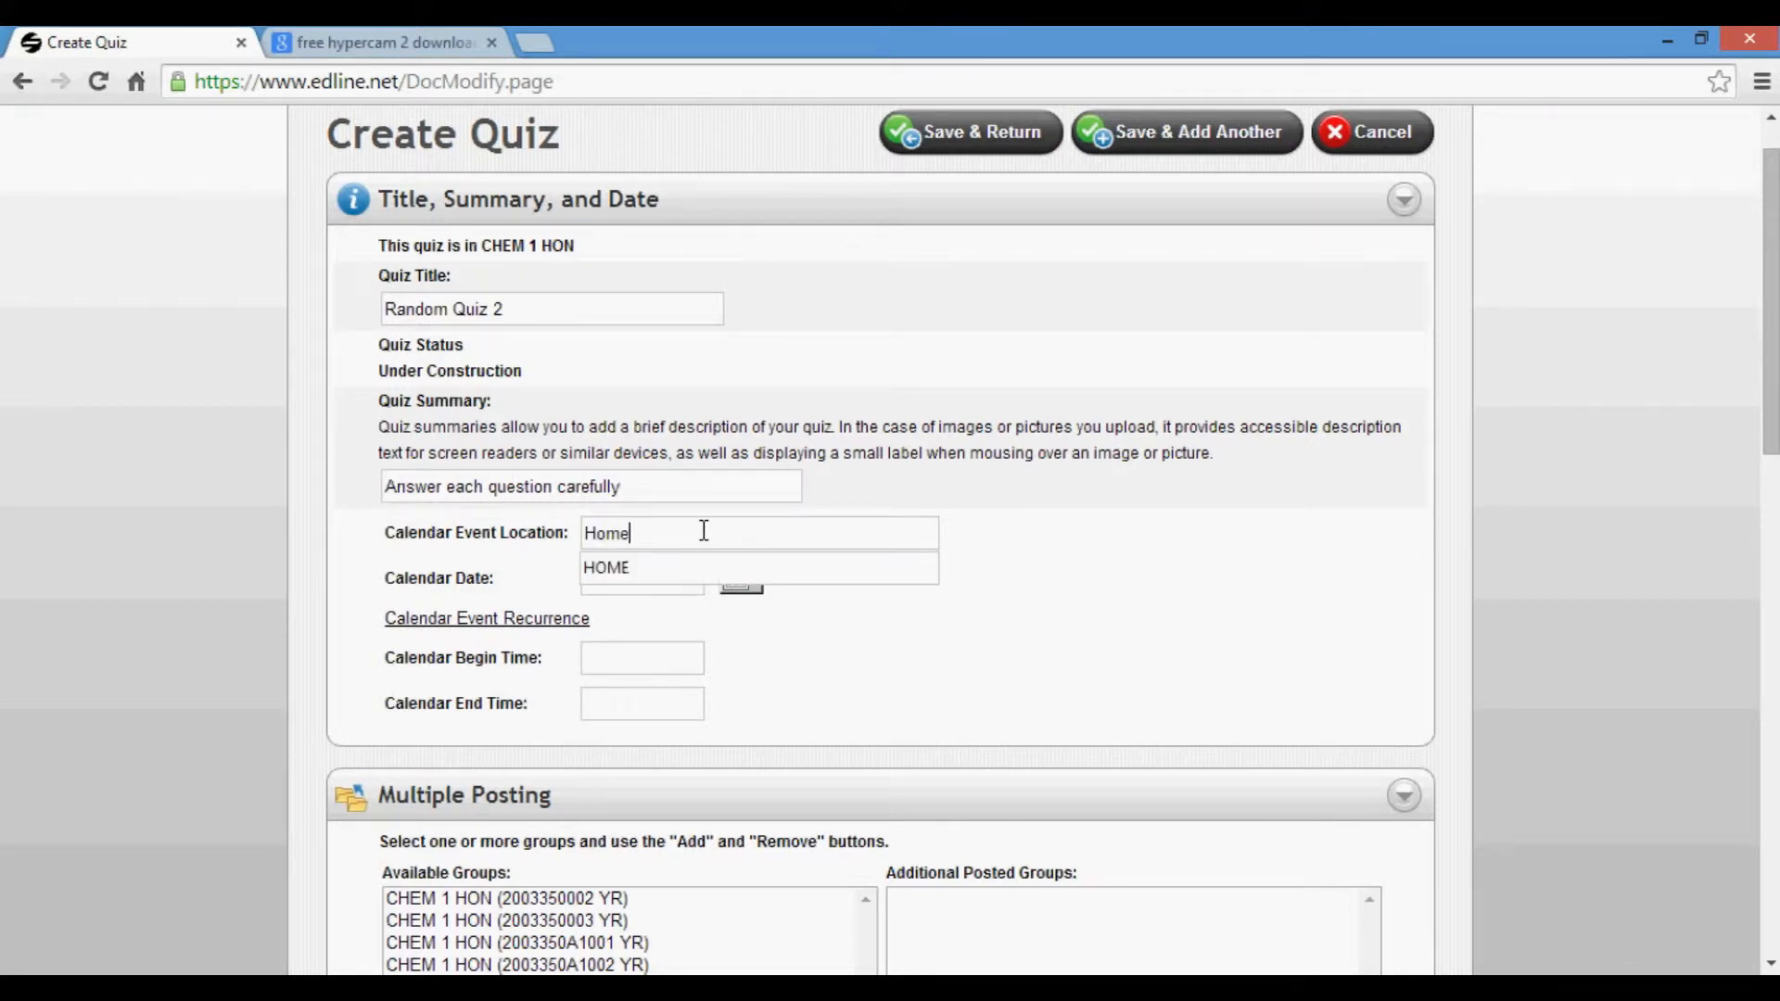
left_click(644, 567)
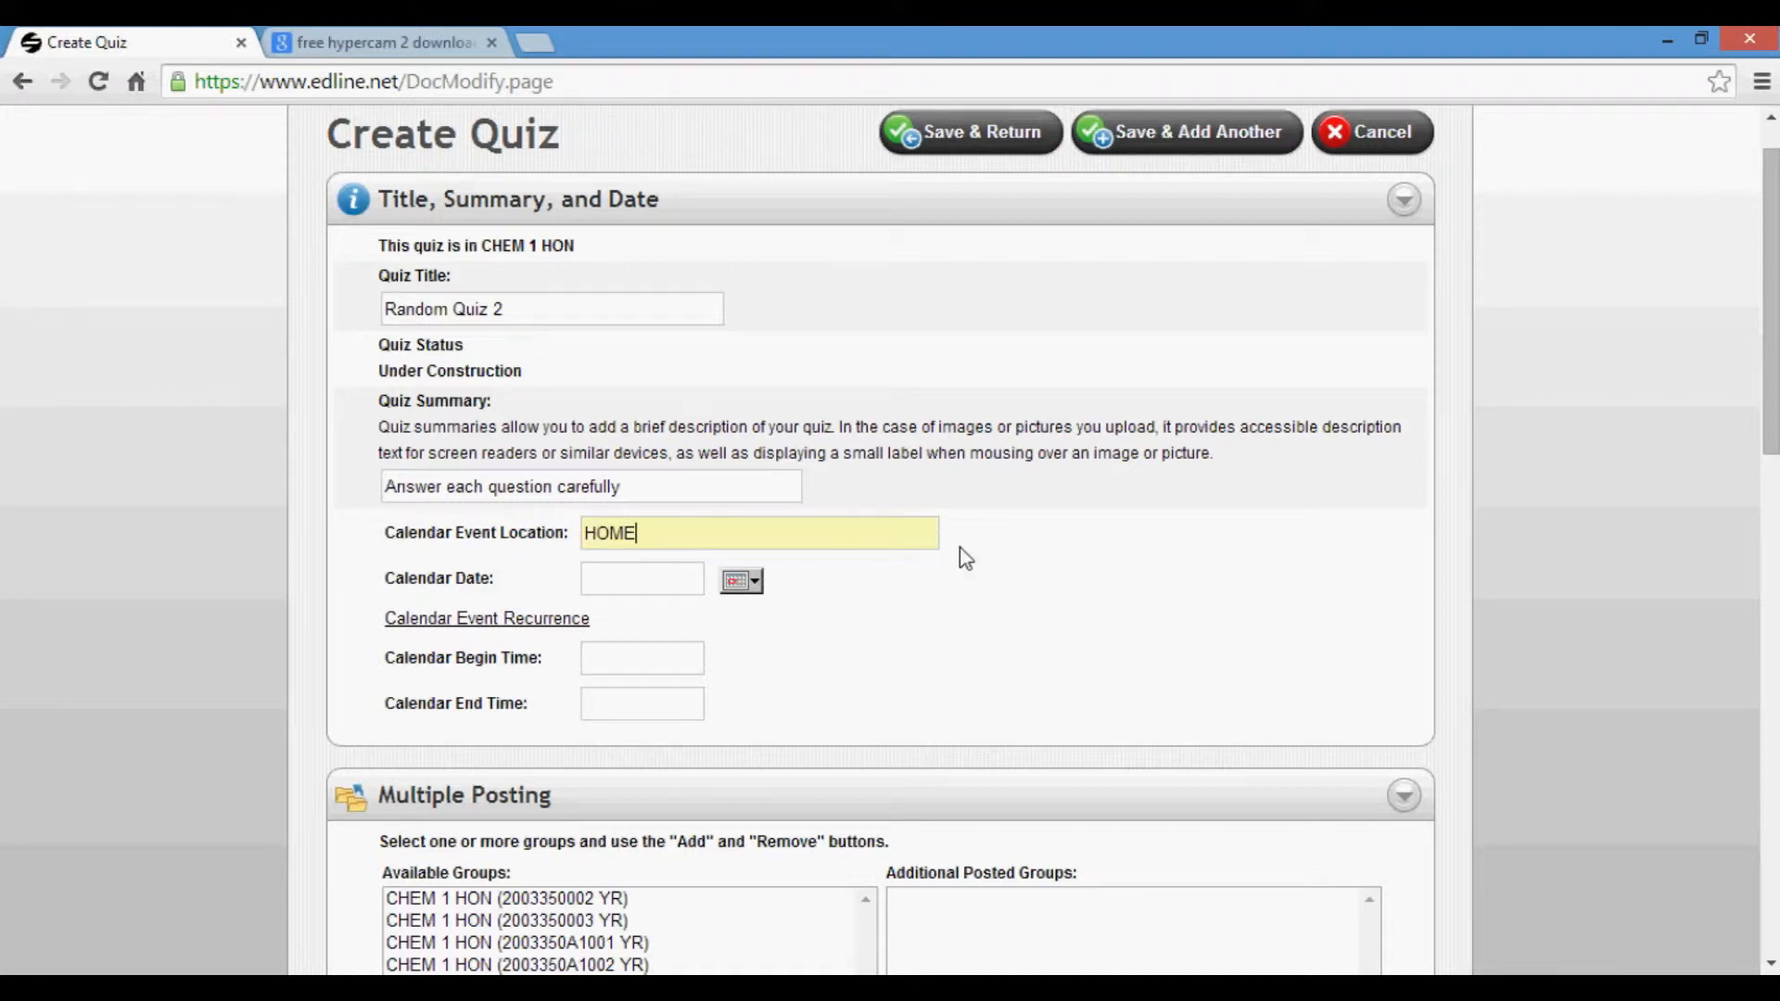
scroll(960, 547, "down", 2)
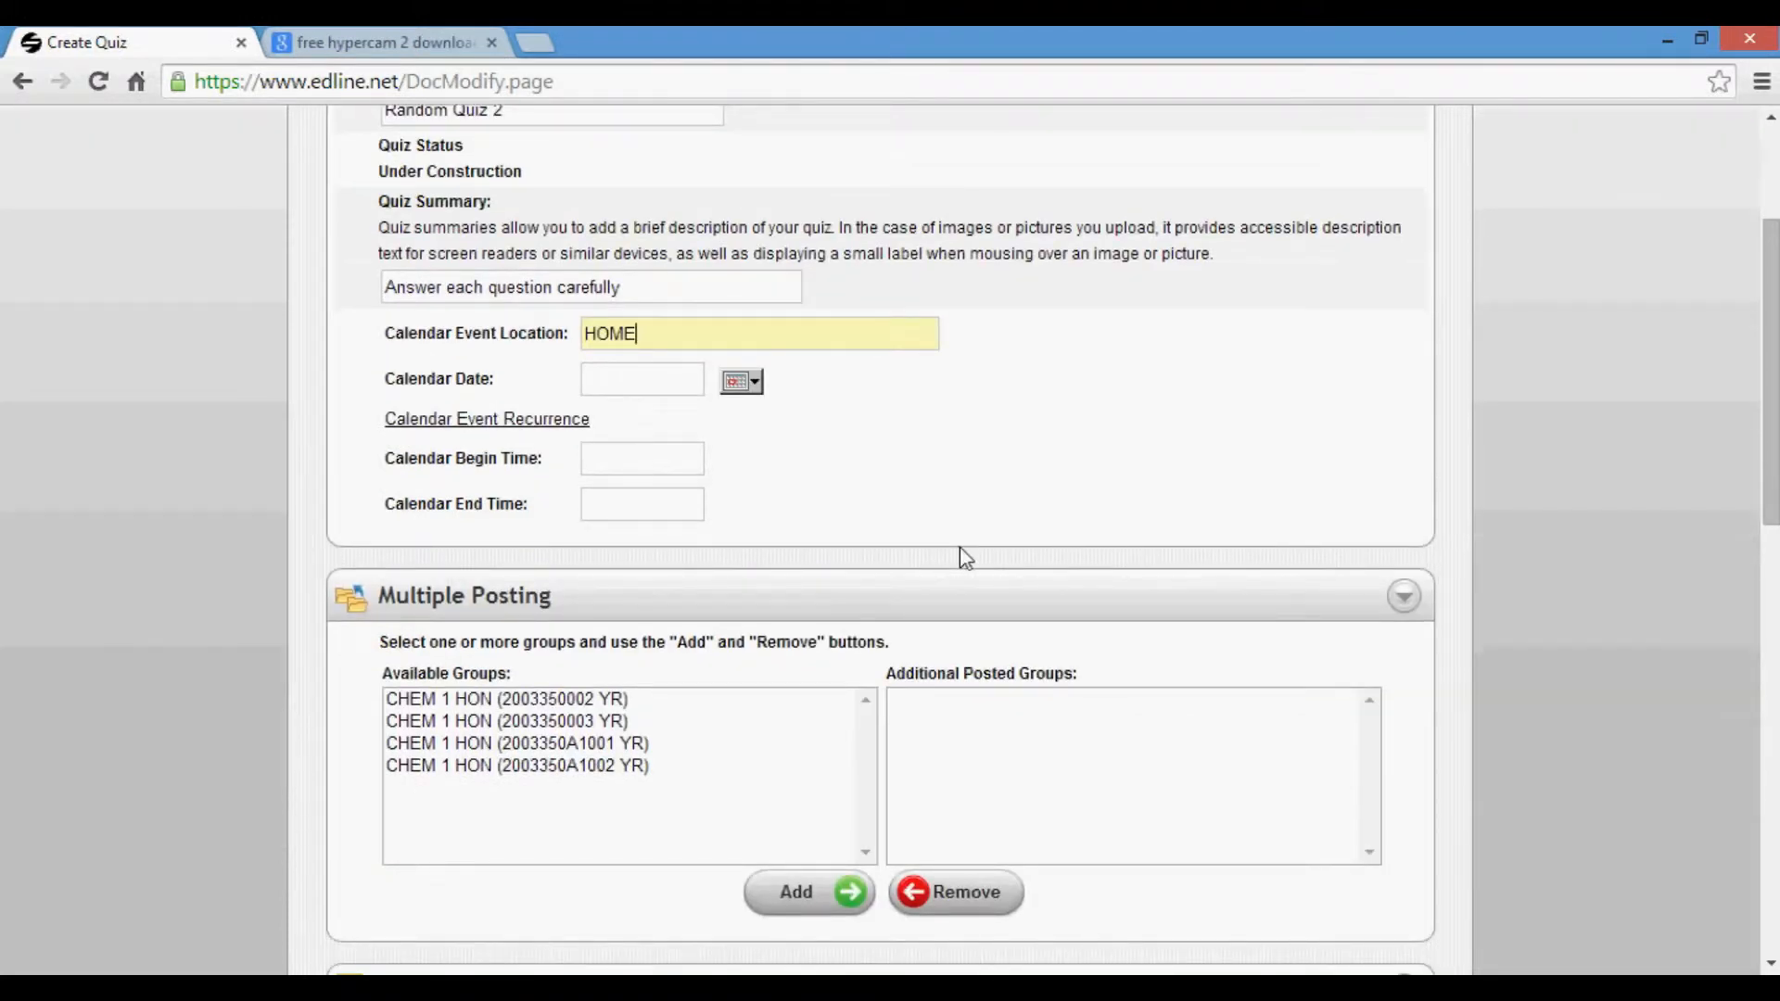
left_click(747, 384)
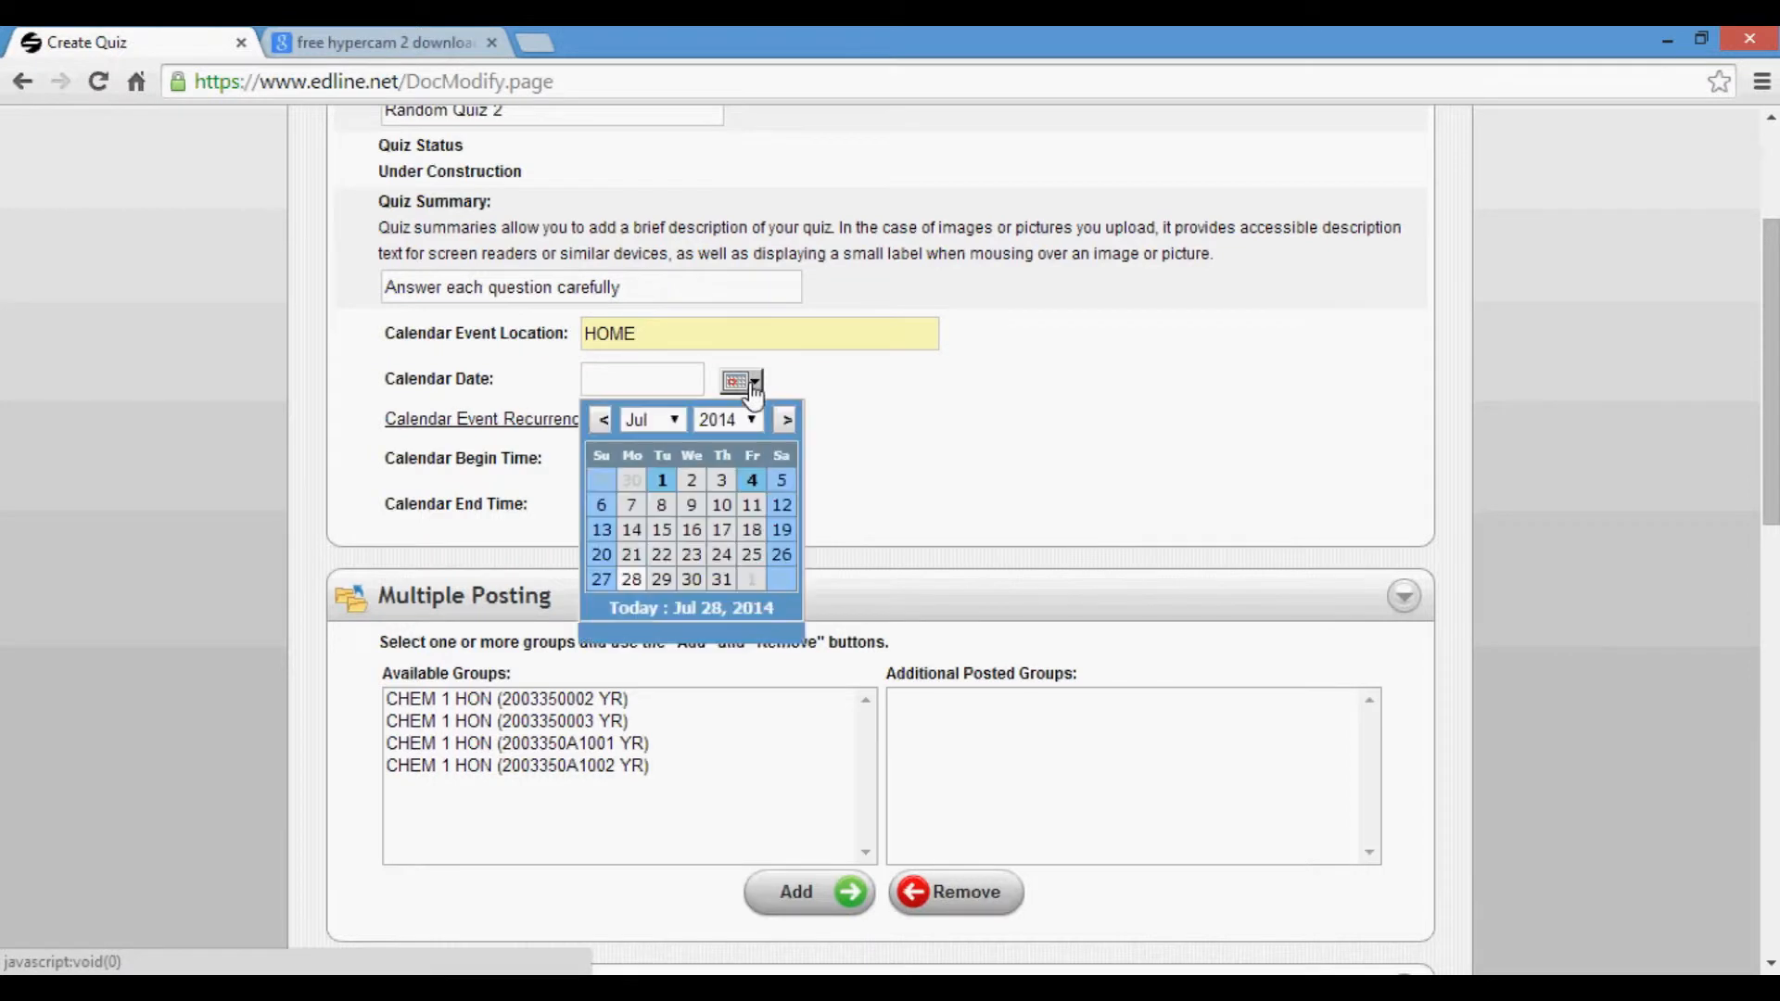
left_click(660, 579)
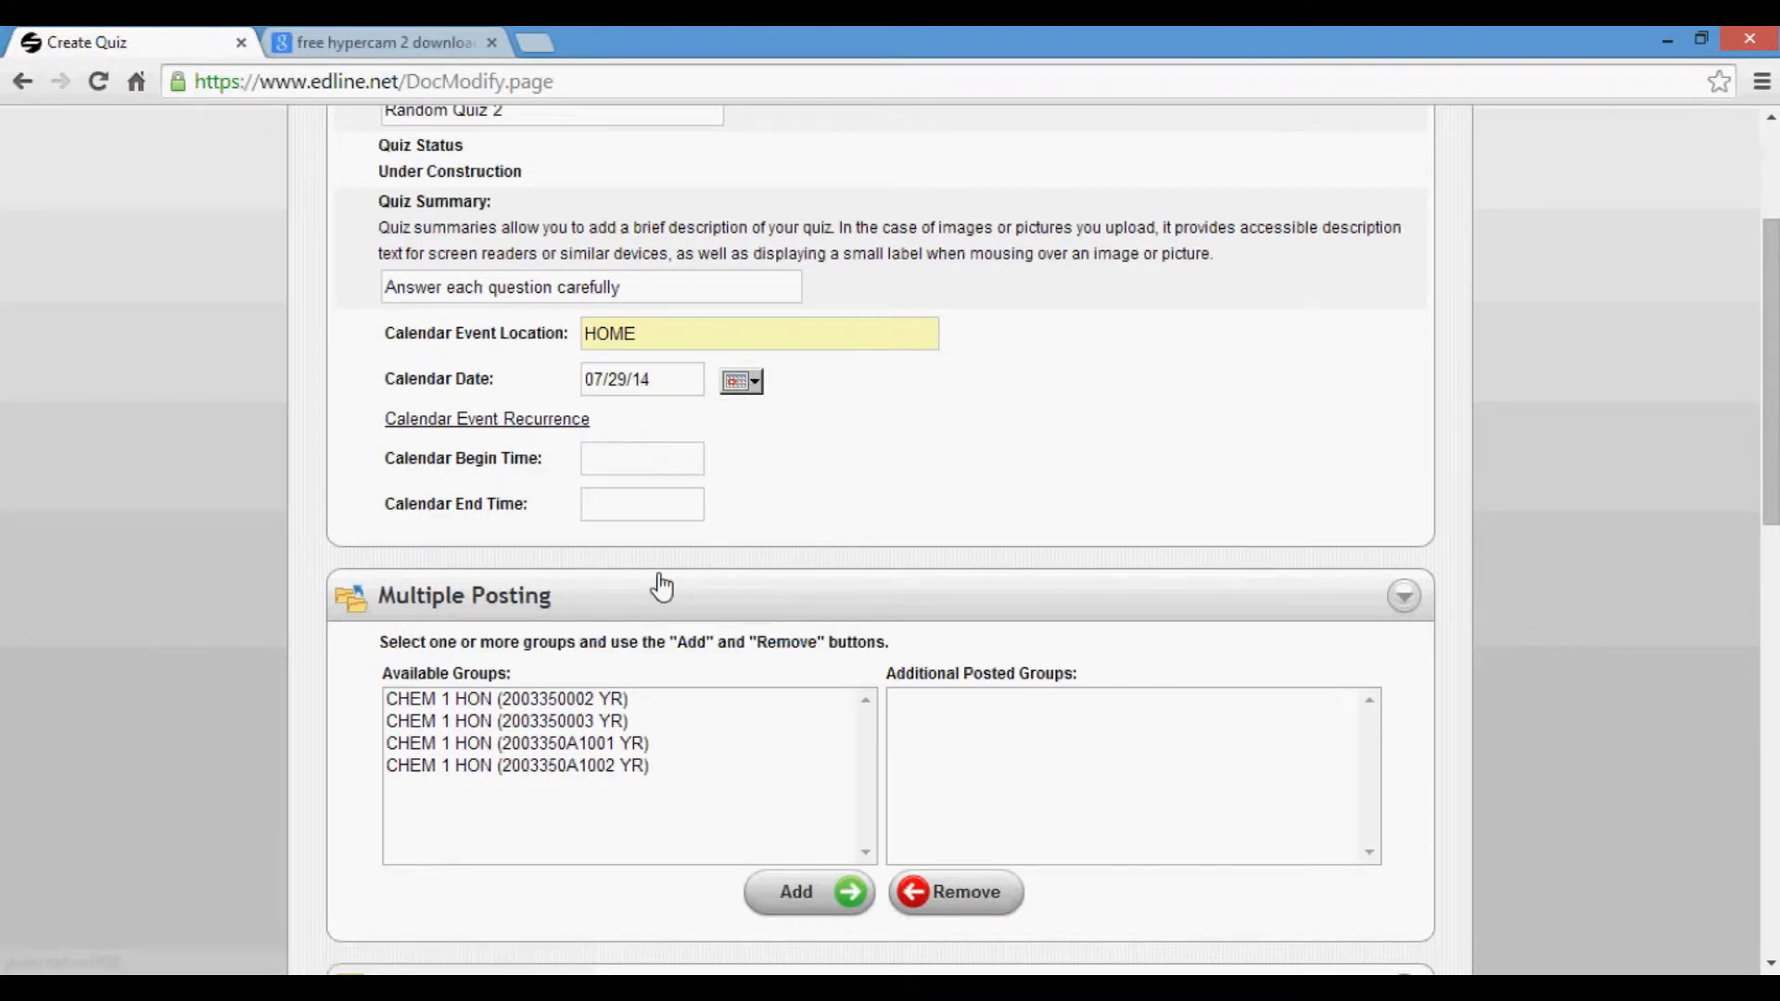
- Set the calendar begin time to 12:00am and the end time to 11:59pm
left_click(639, 458)
left_click(640, 489)
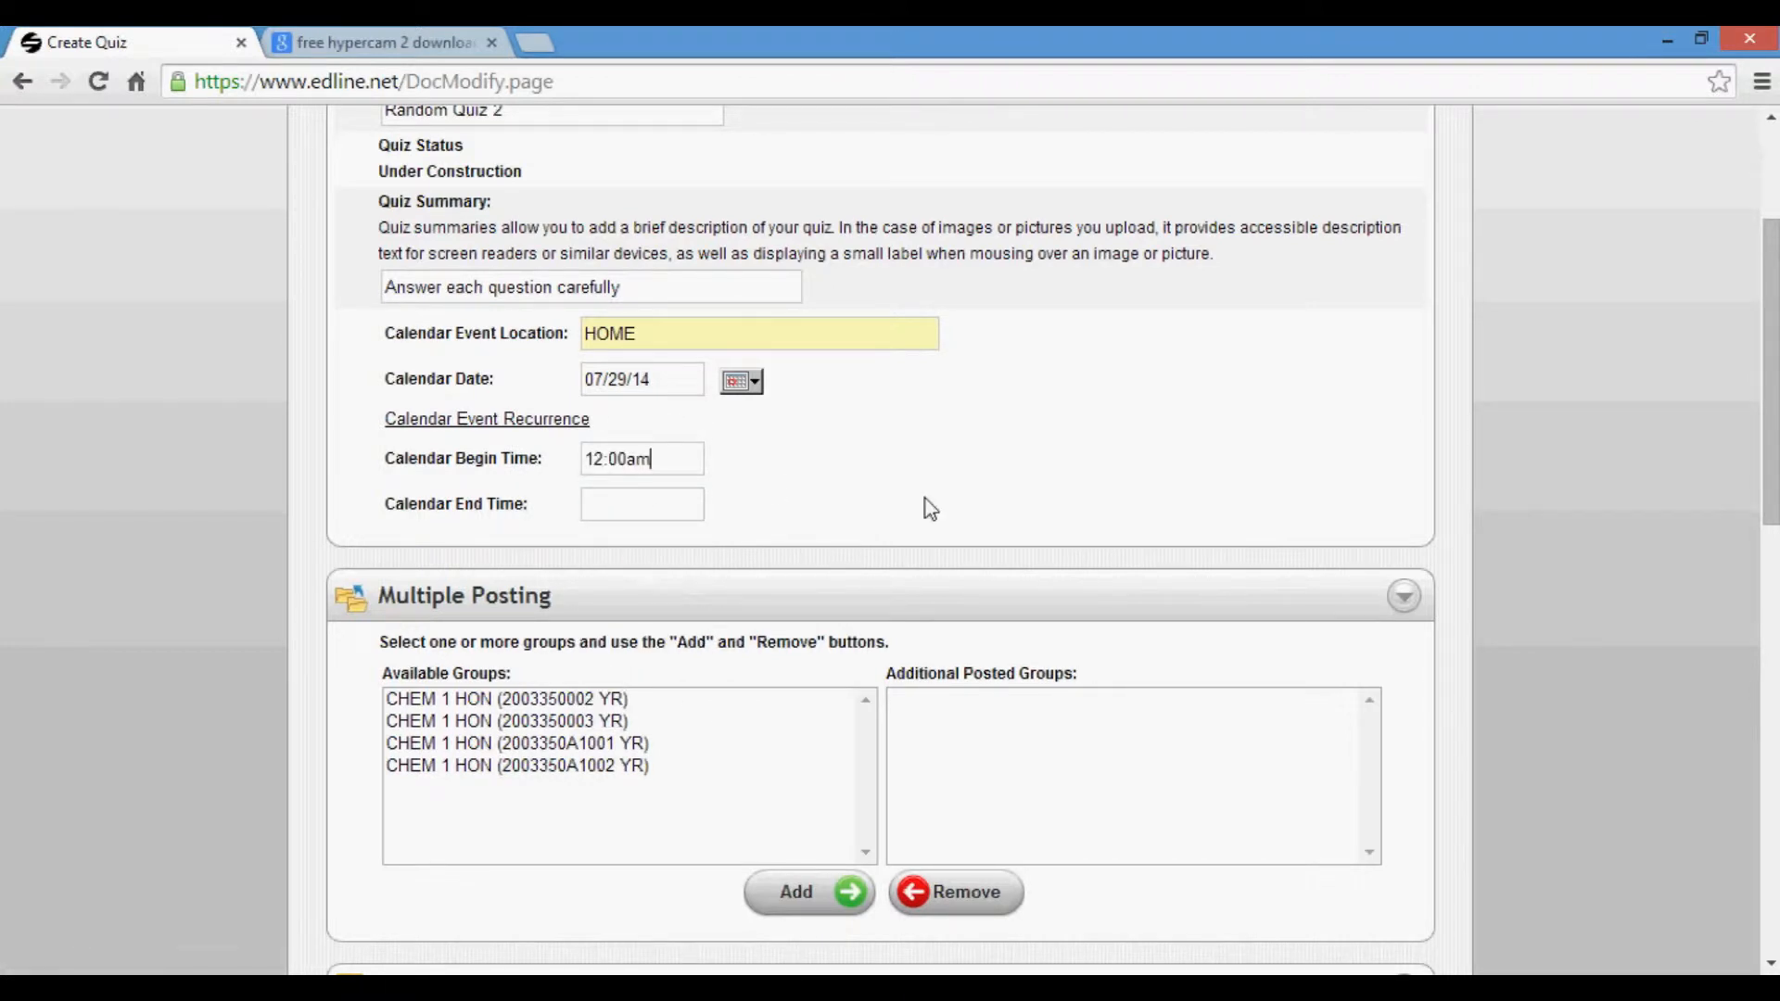
left_click(620, 513)
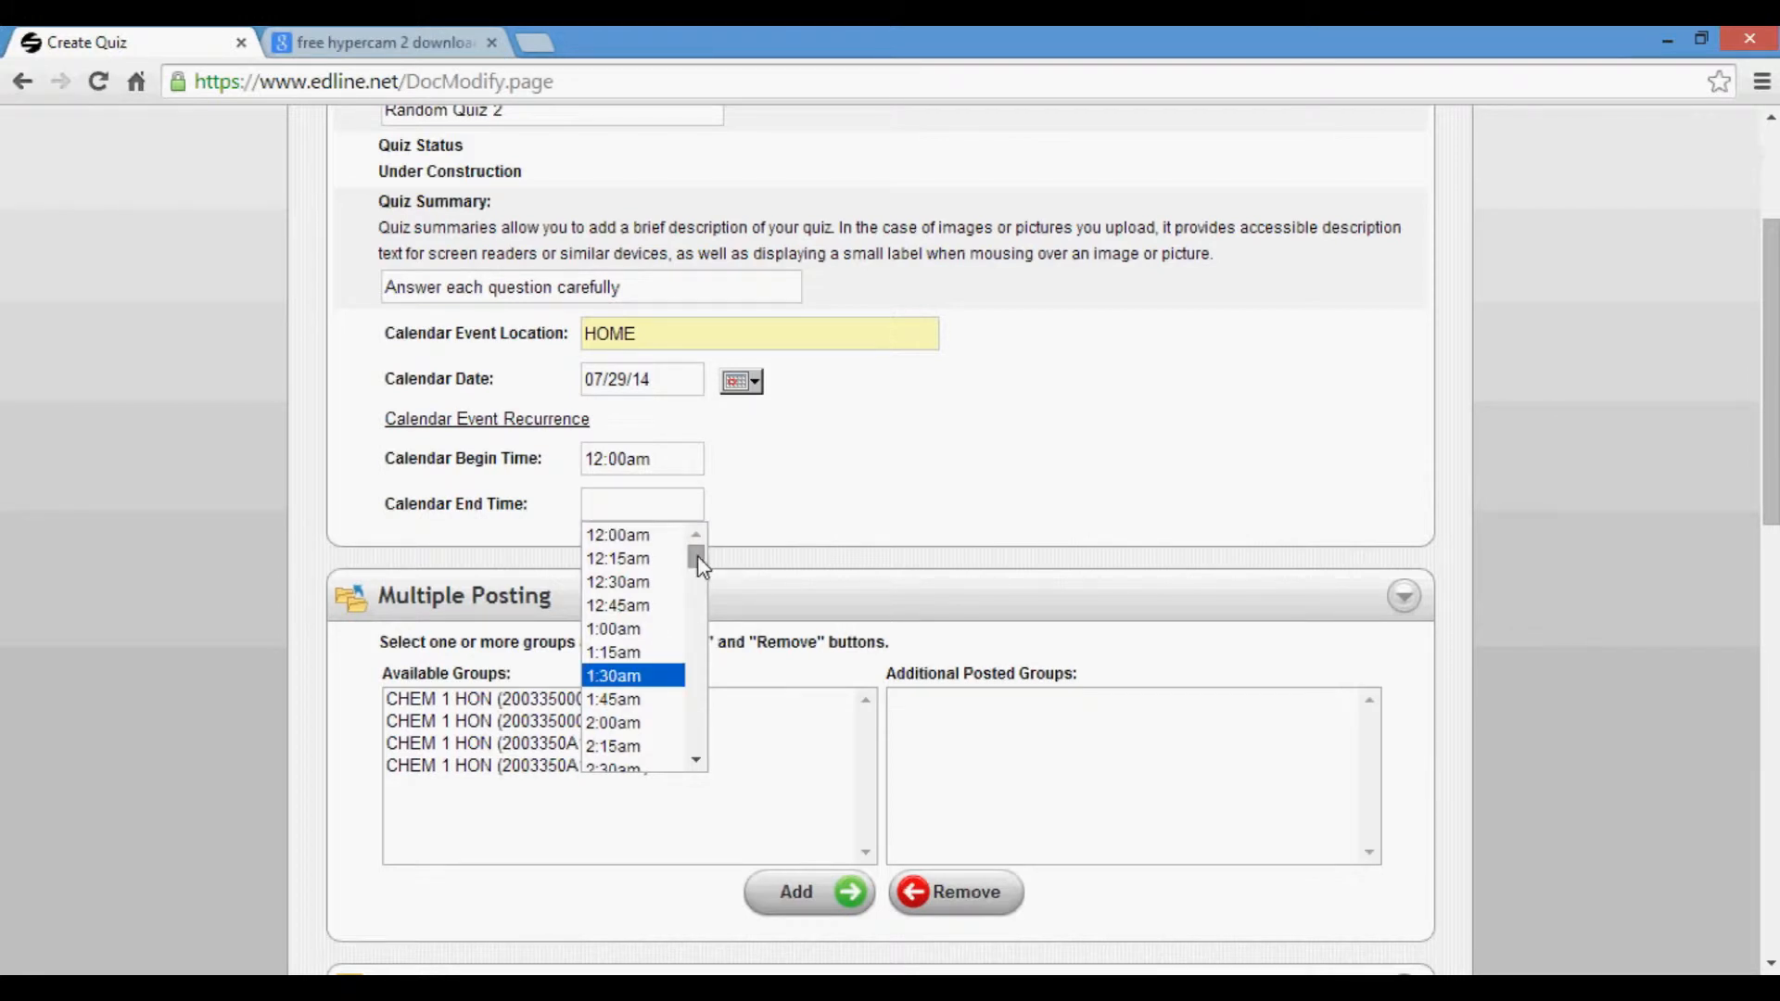
left_click_drag(699, 558, 699, 765)
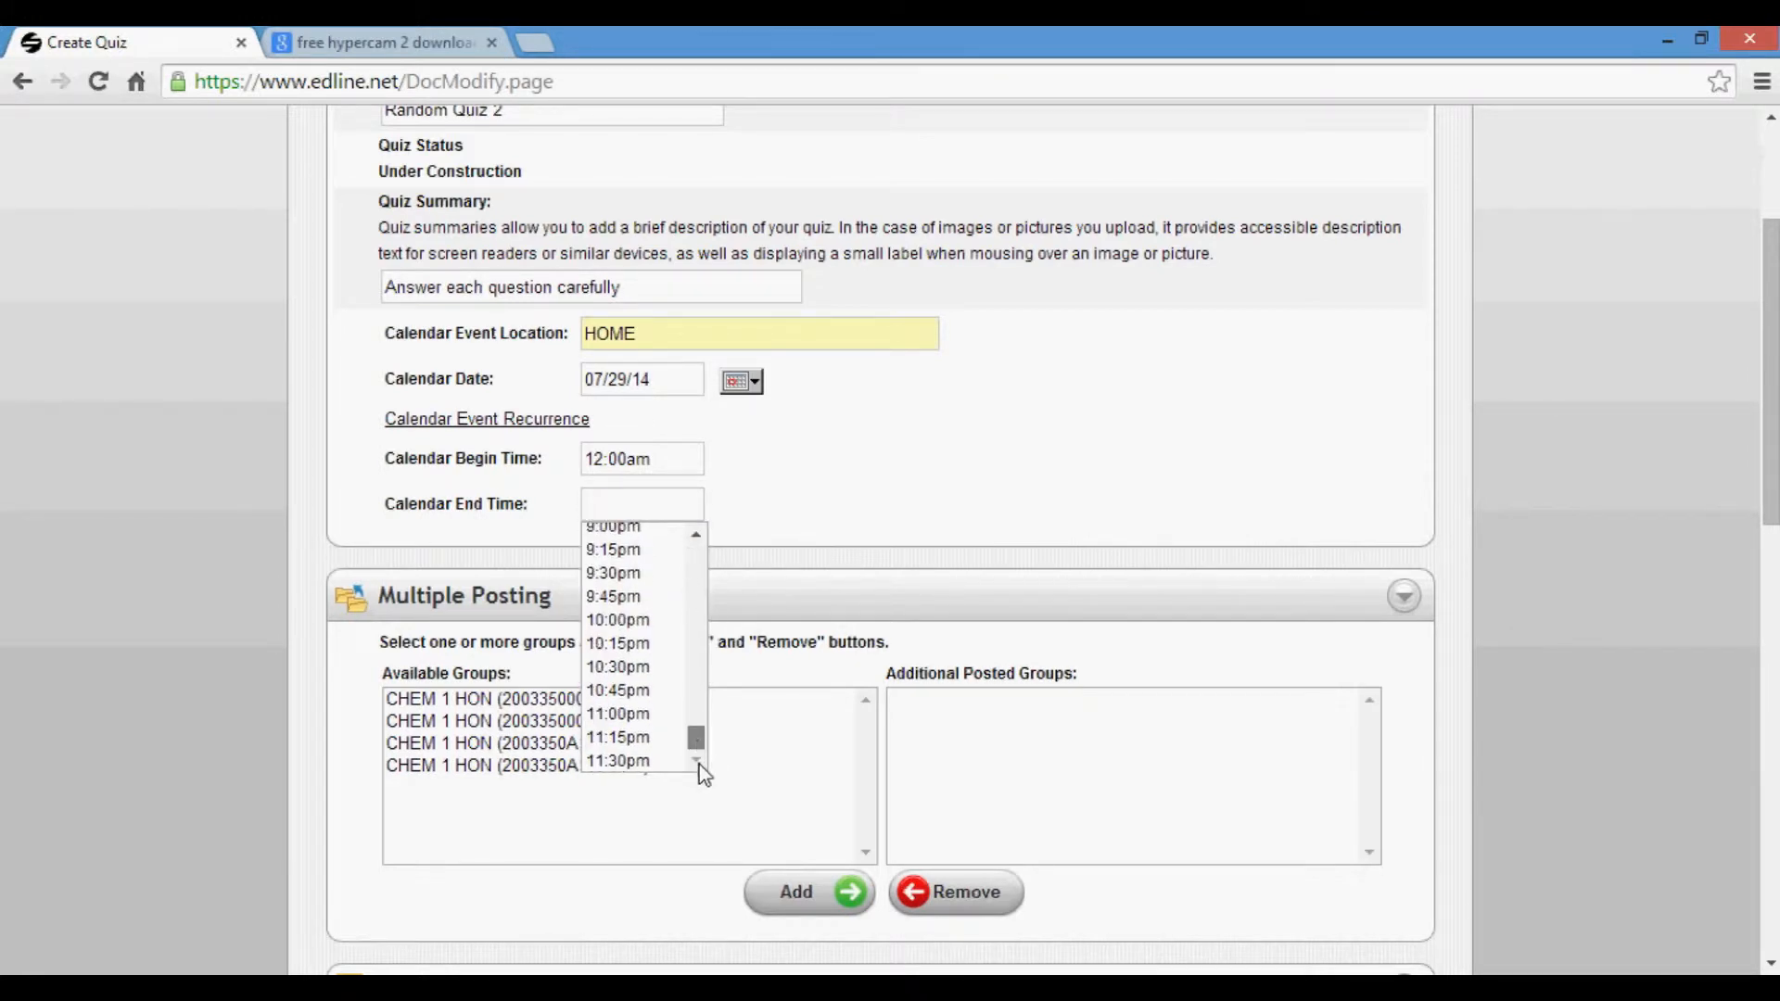
left_click(673, 501)
type("11:59pm")
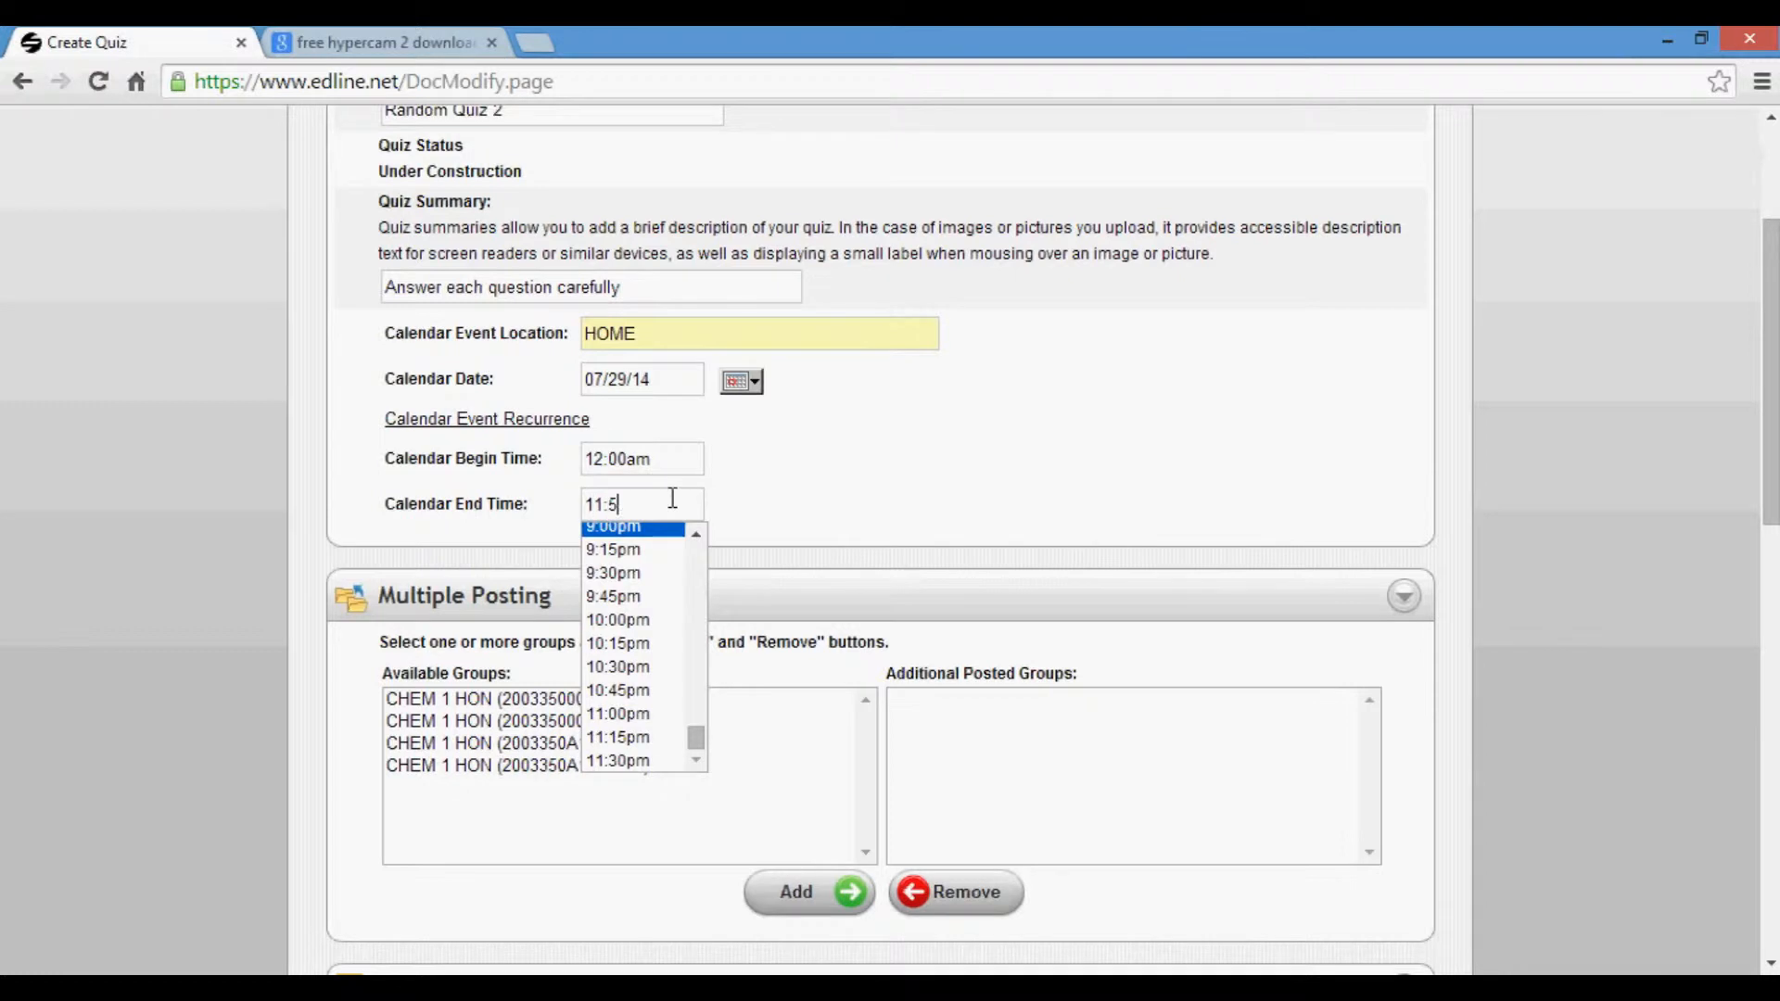
left_click(743, 528)
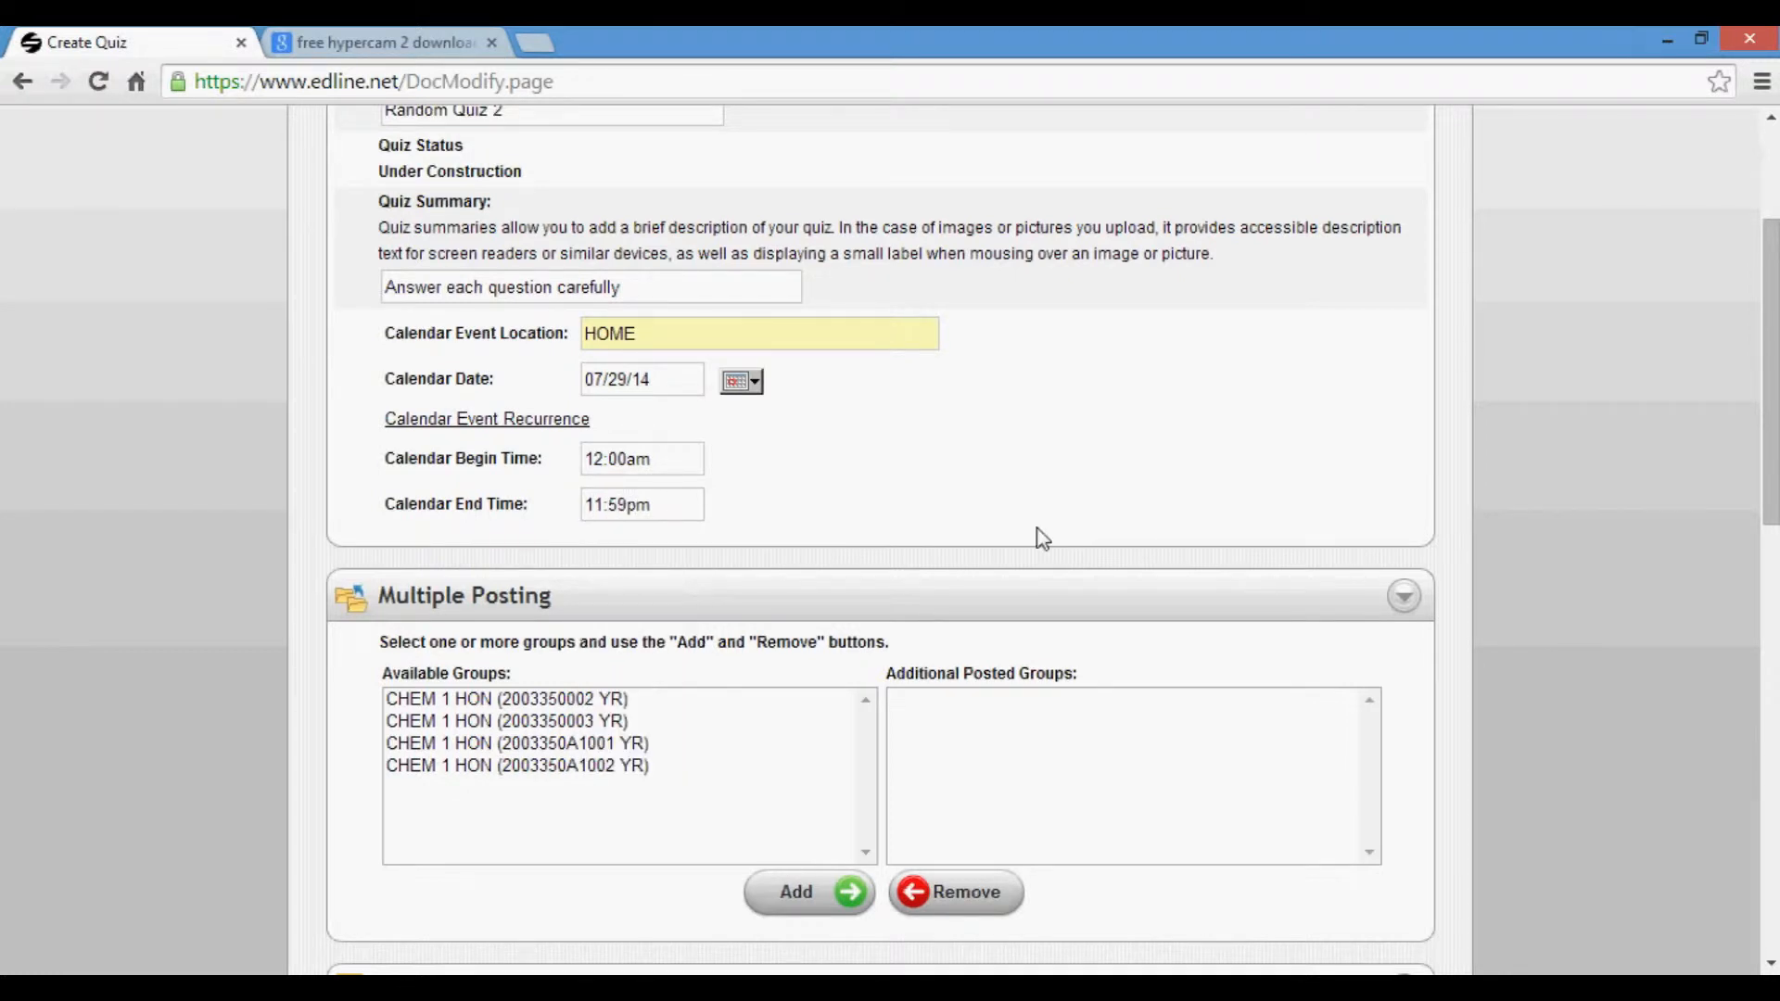
left_click(671, 501)
left_click(739, 525)
left_click(674, 501)
left_click(742, 524)
scroll(1077, 587, "down", 3)
left_click(537, 378)
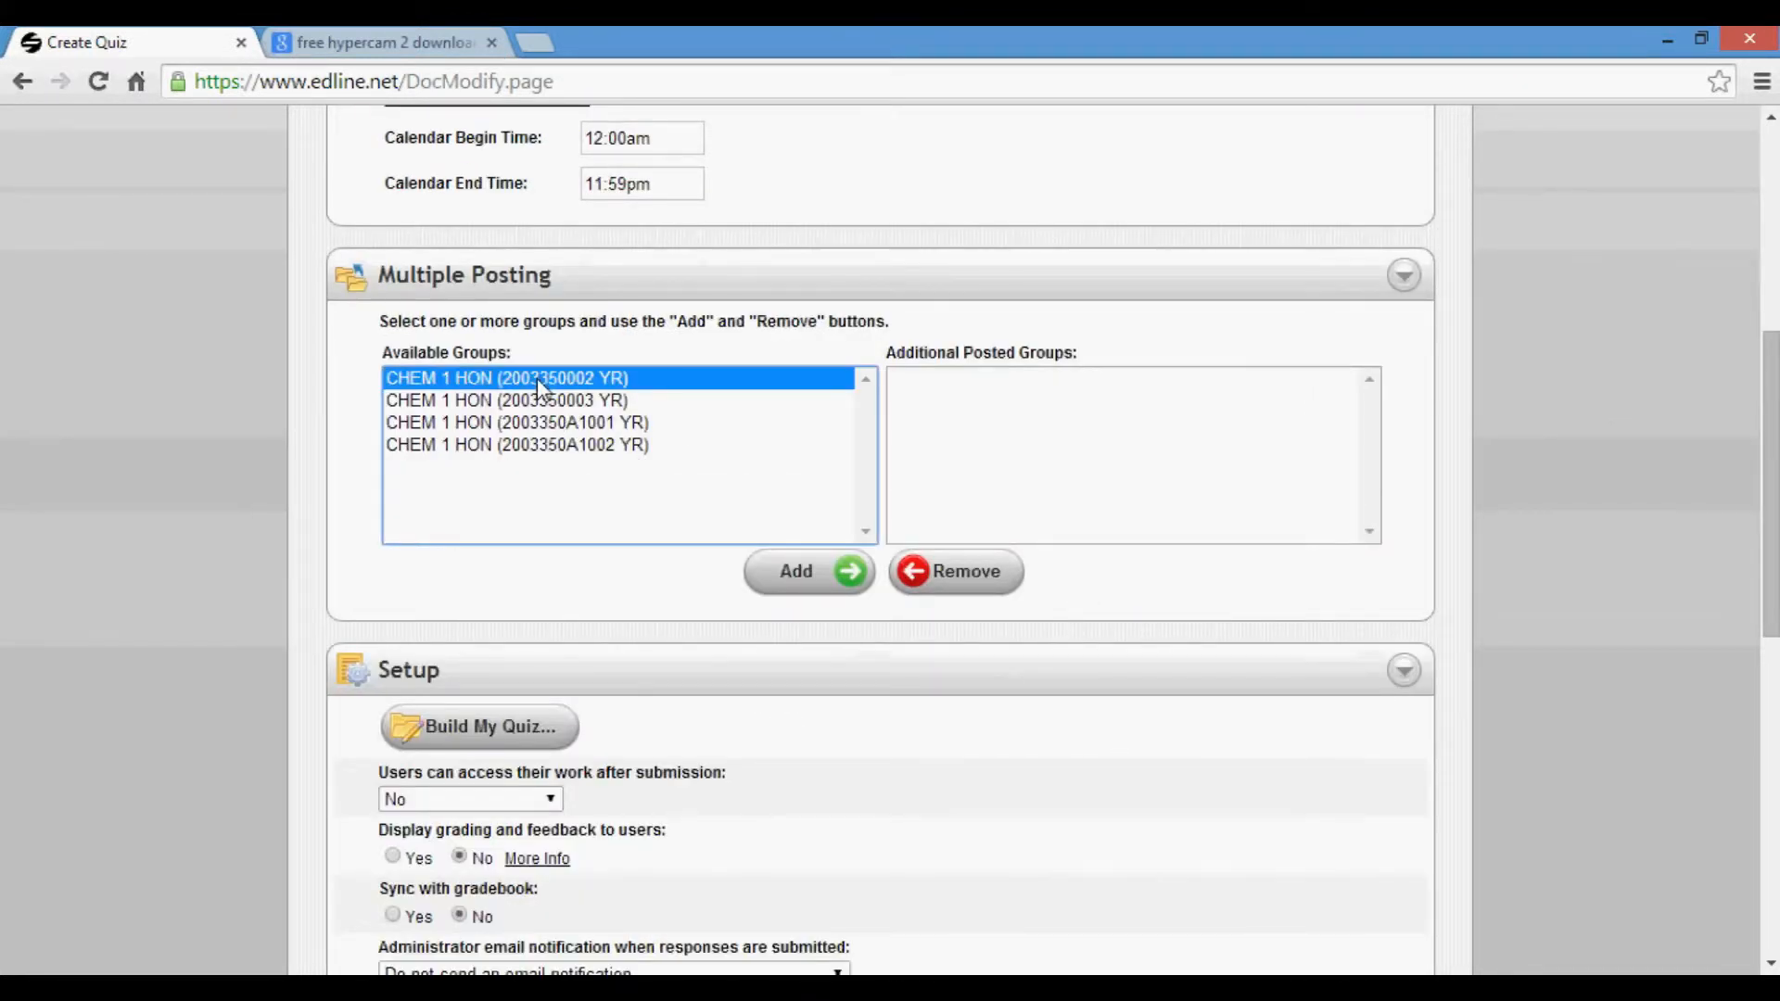
left_click(818, 577)
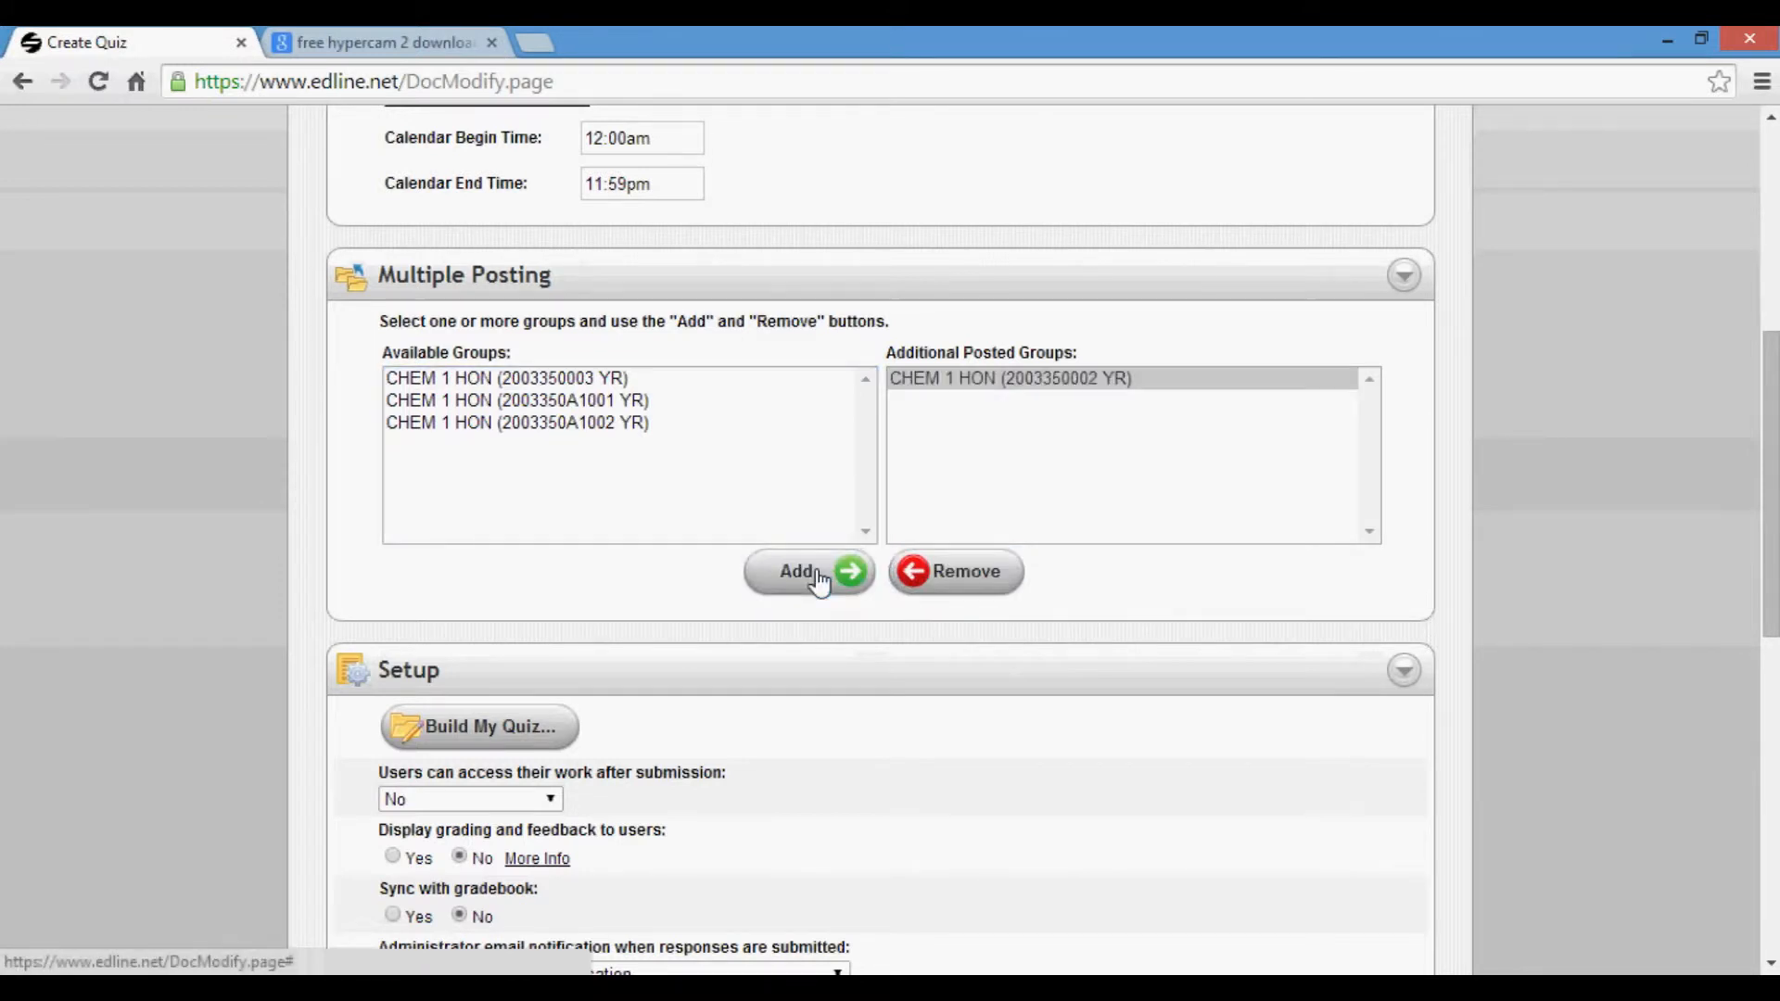
left_click(575, 380)
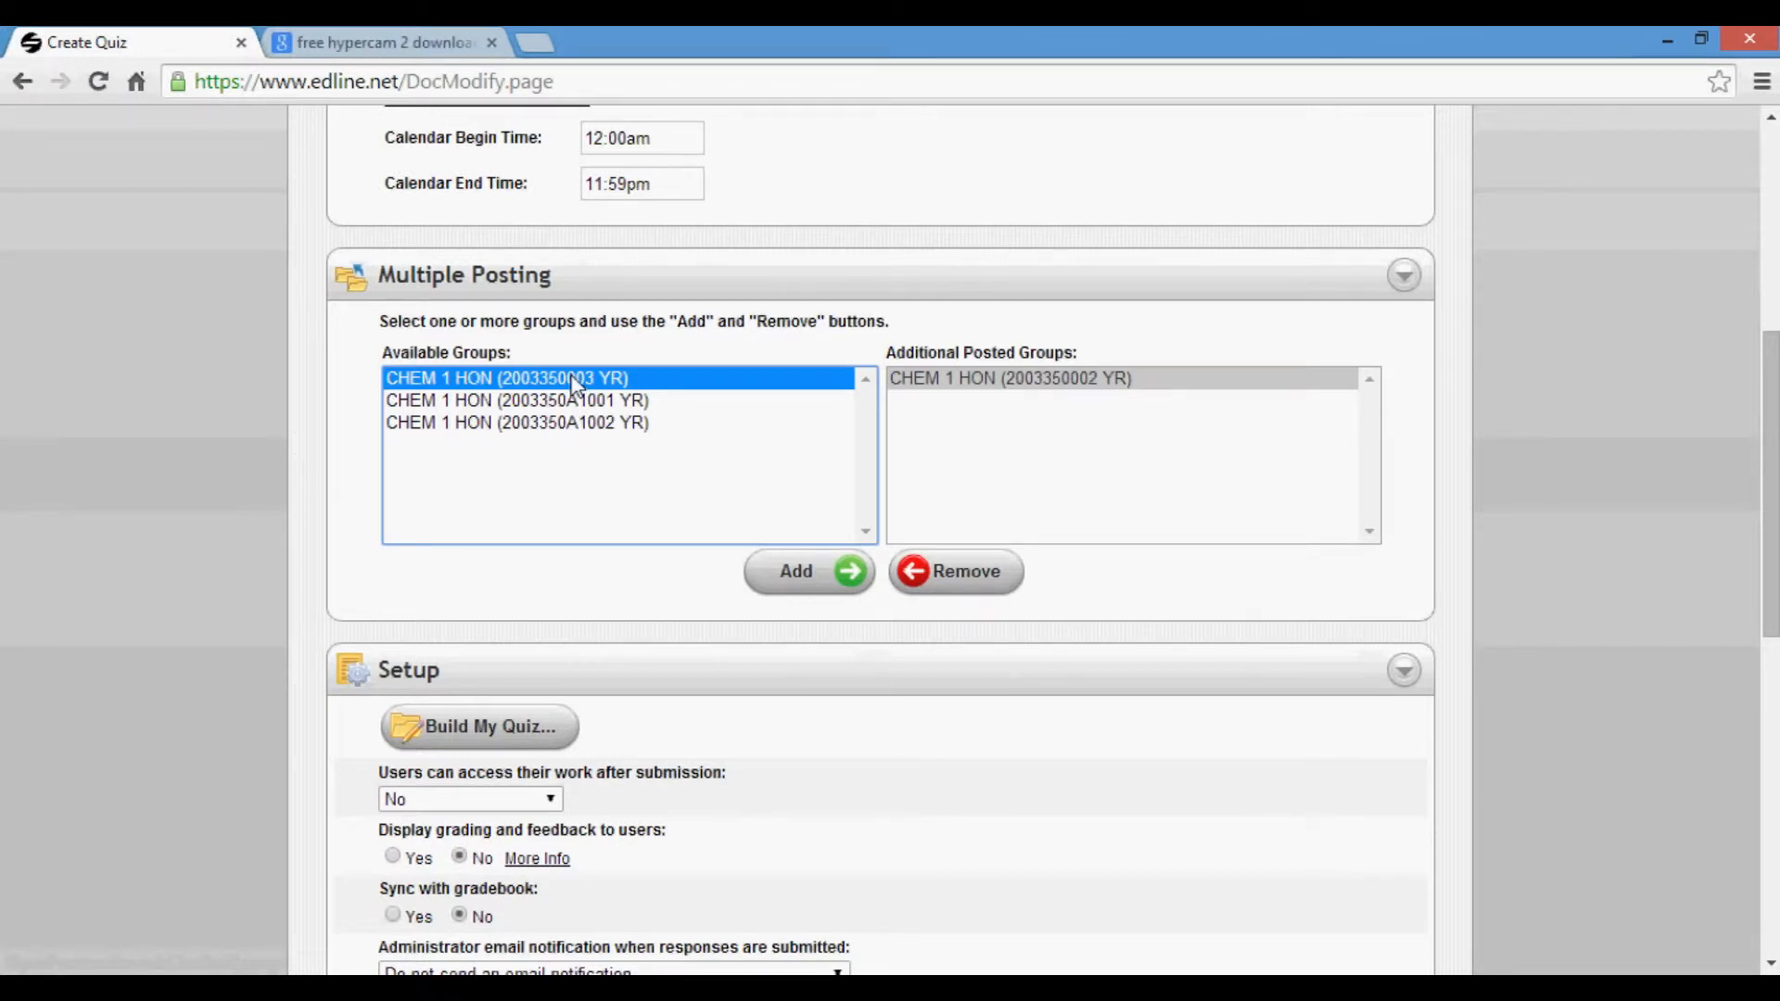
key("ctrl+a")
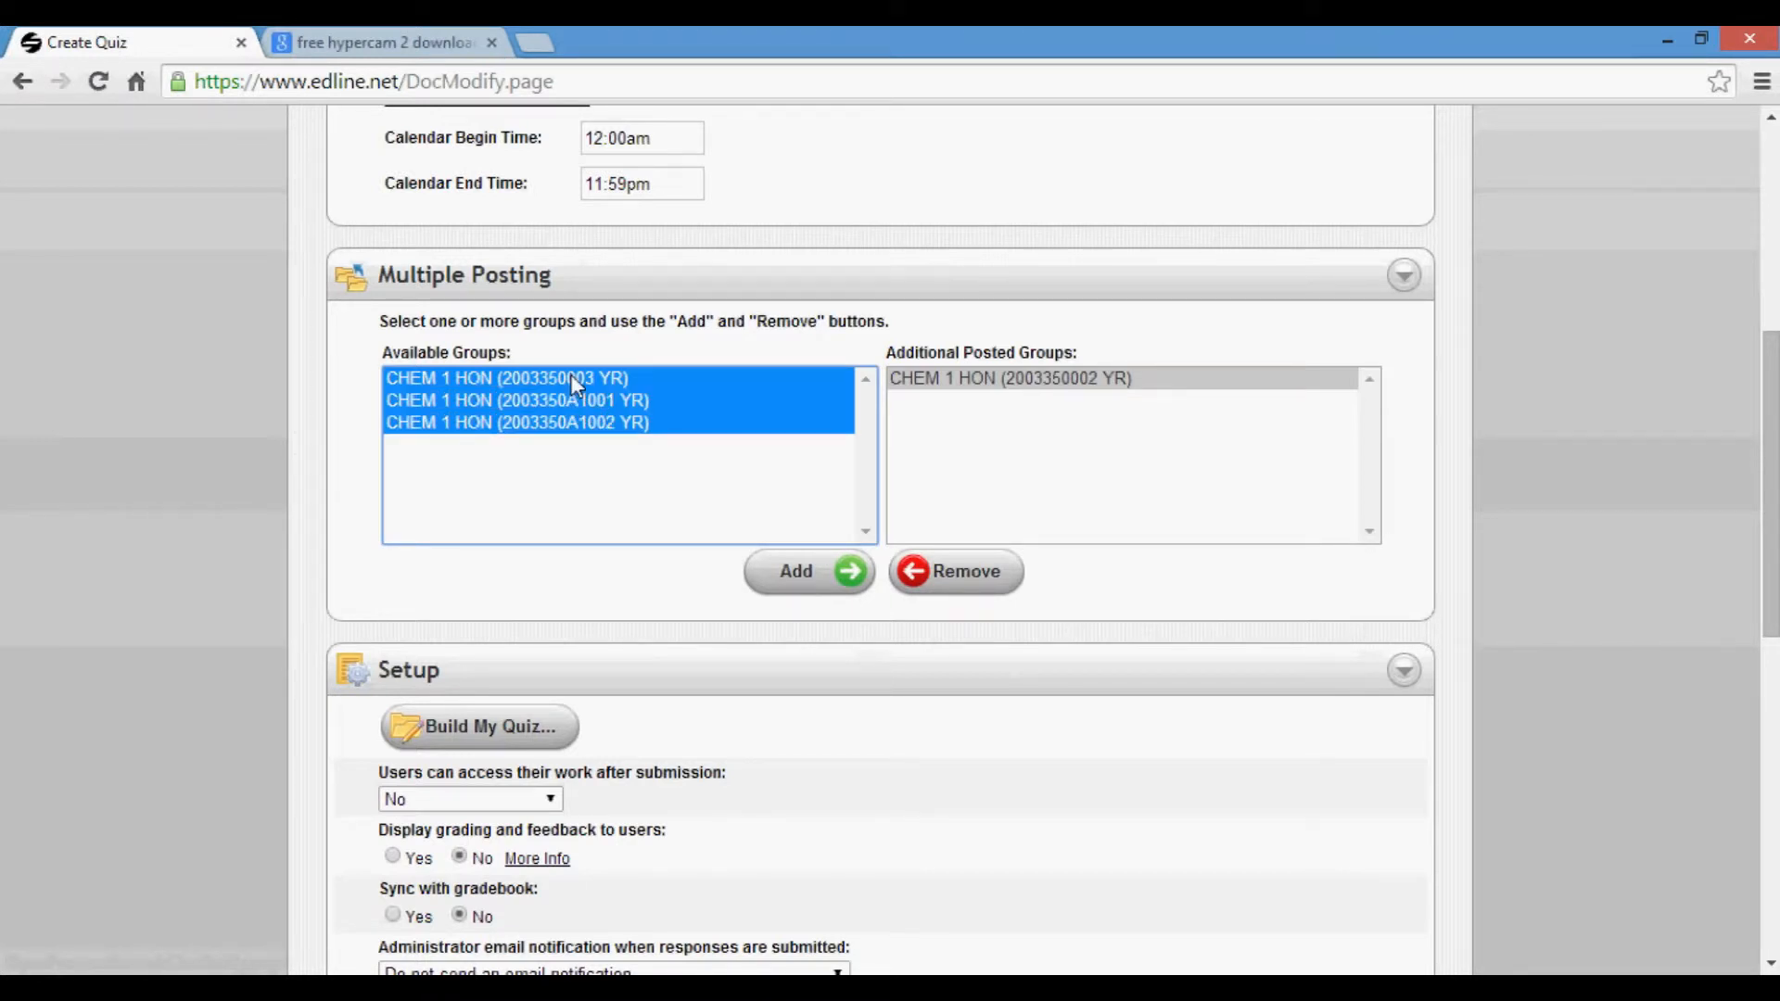
left_click(806, 584)
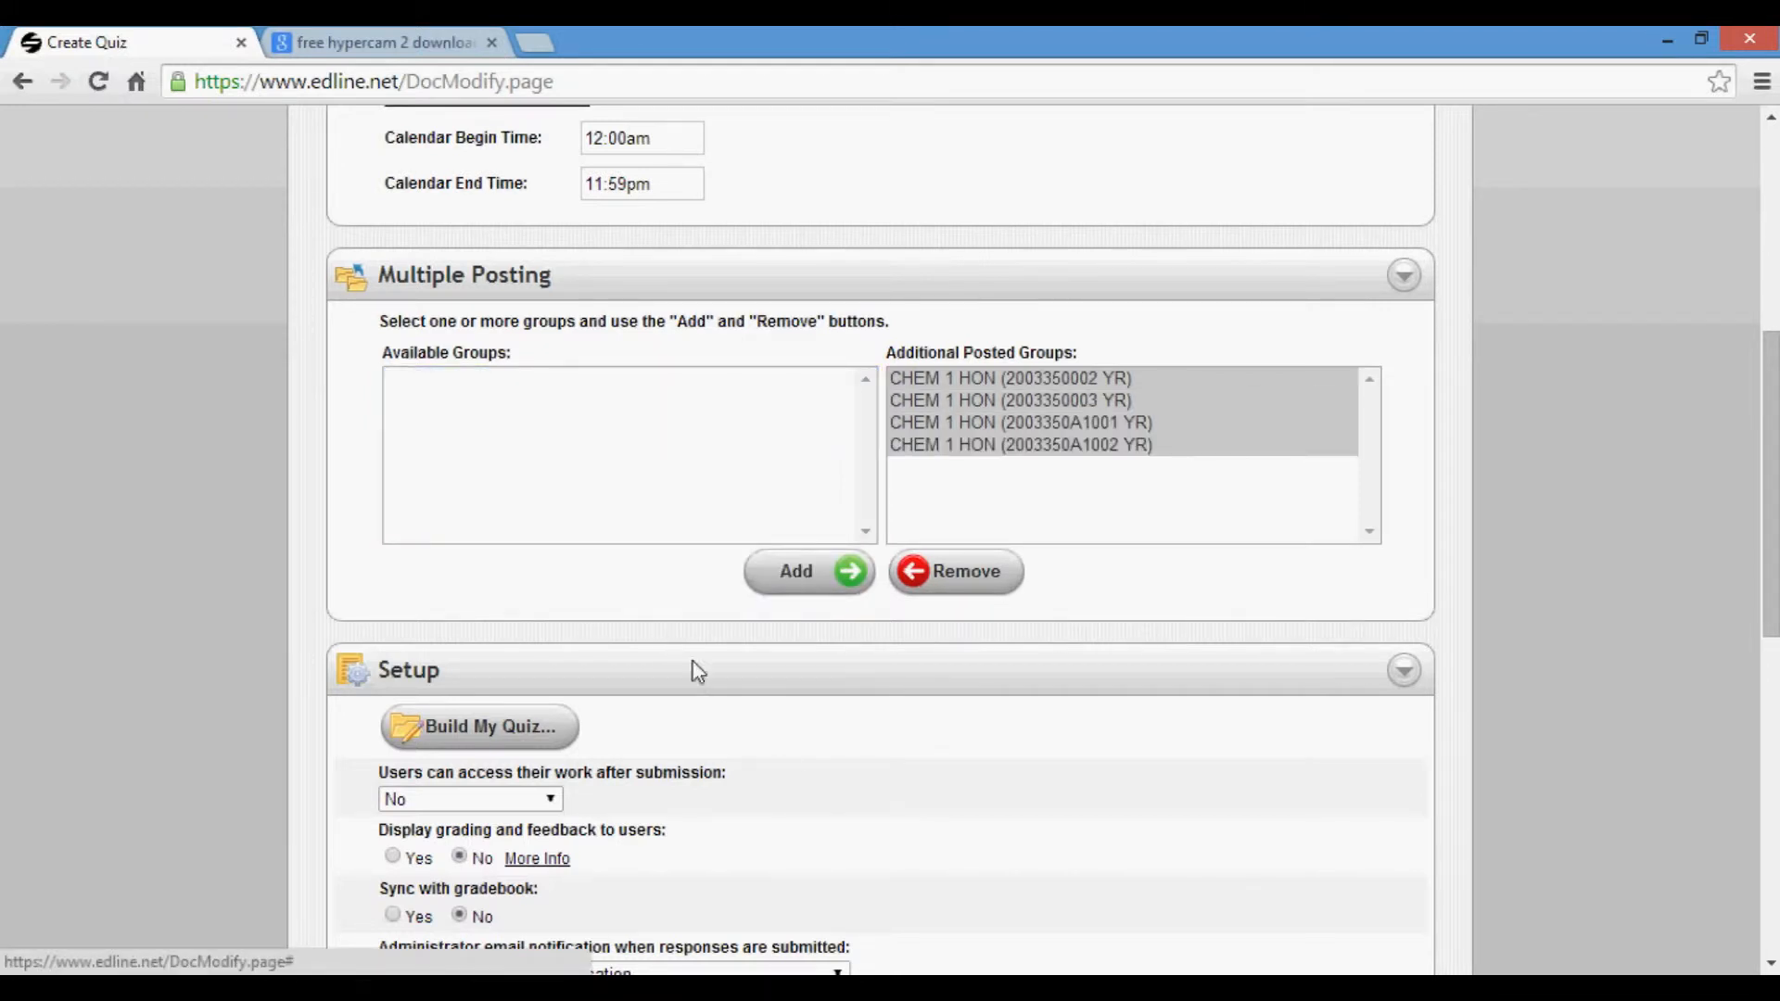
- Open the Quiz Builder from the quiz's setup section
scroll(723, 696, "down", 6)
scroll(776, 721, "up", 2)
scroll(469, 308, "down", 1)
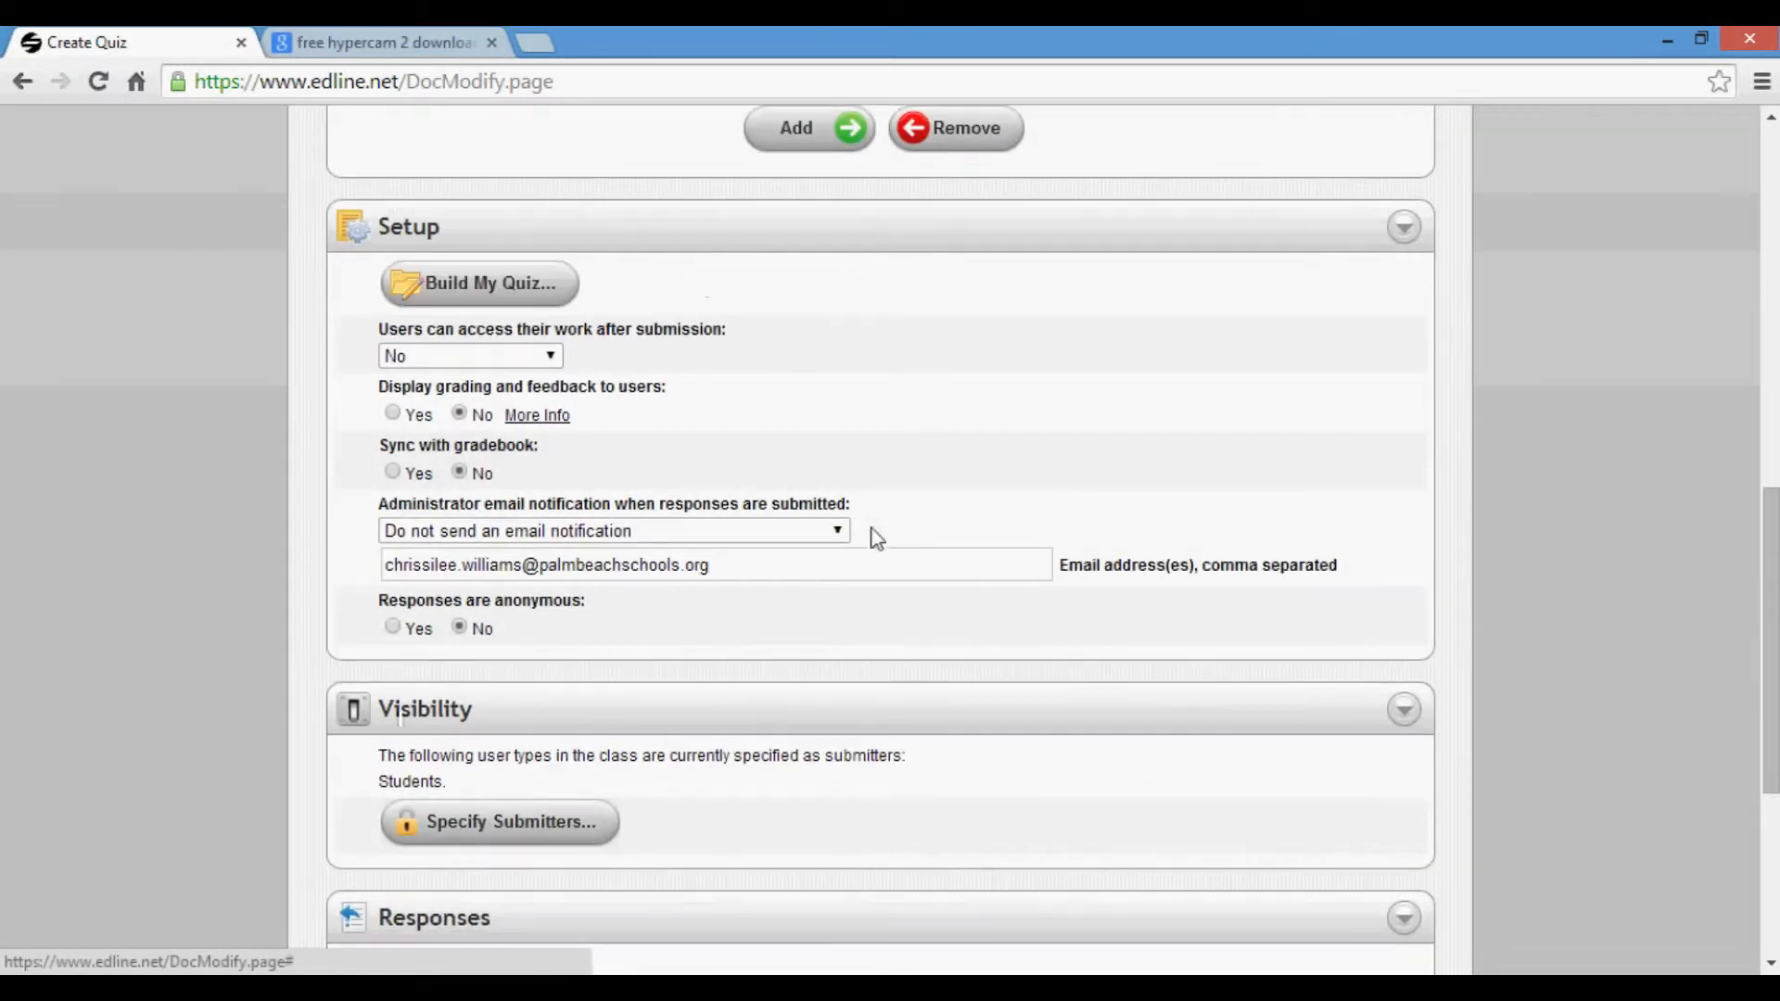
left_click(496, 280)
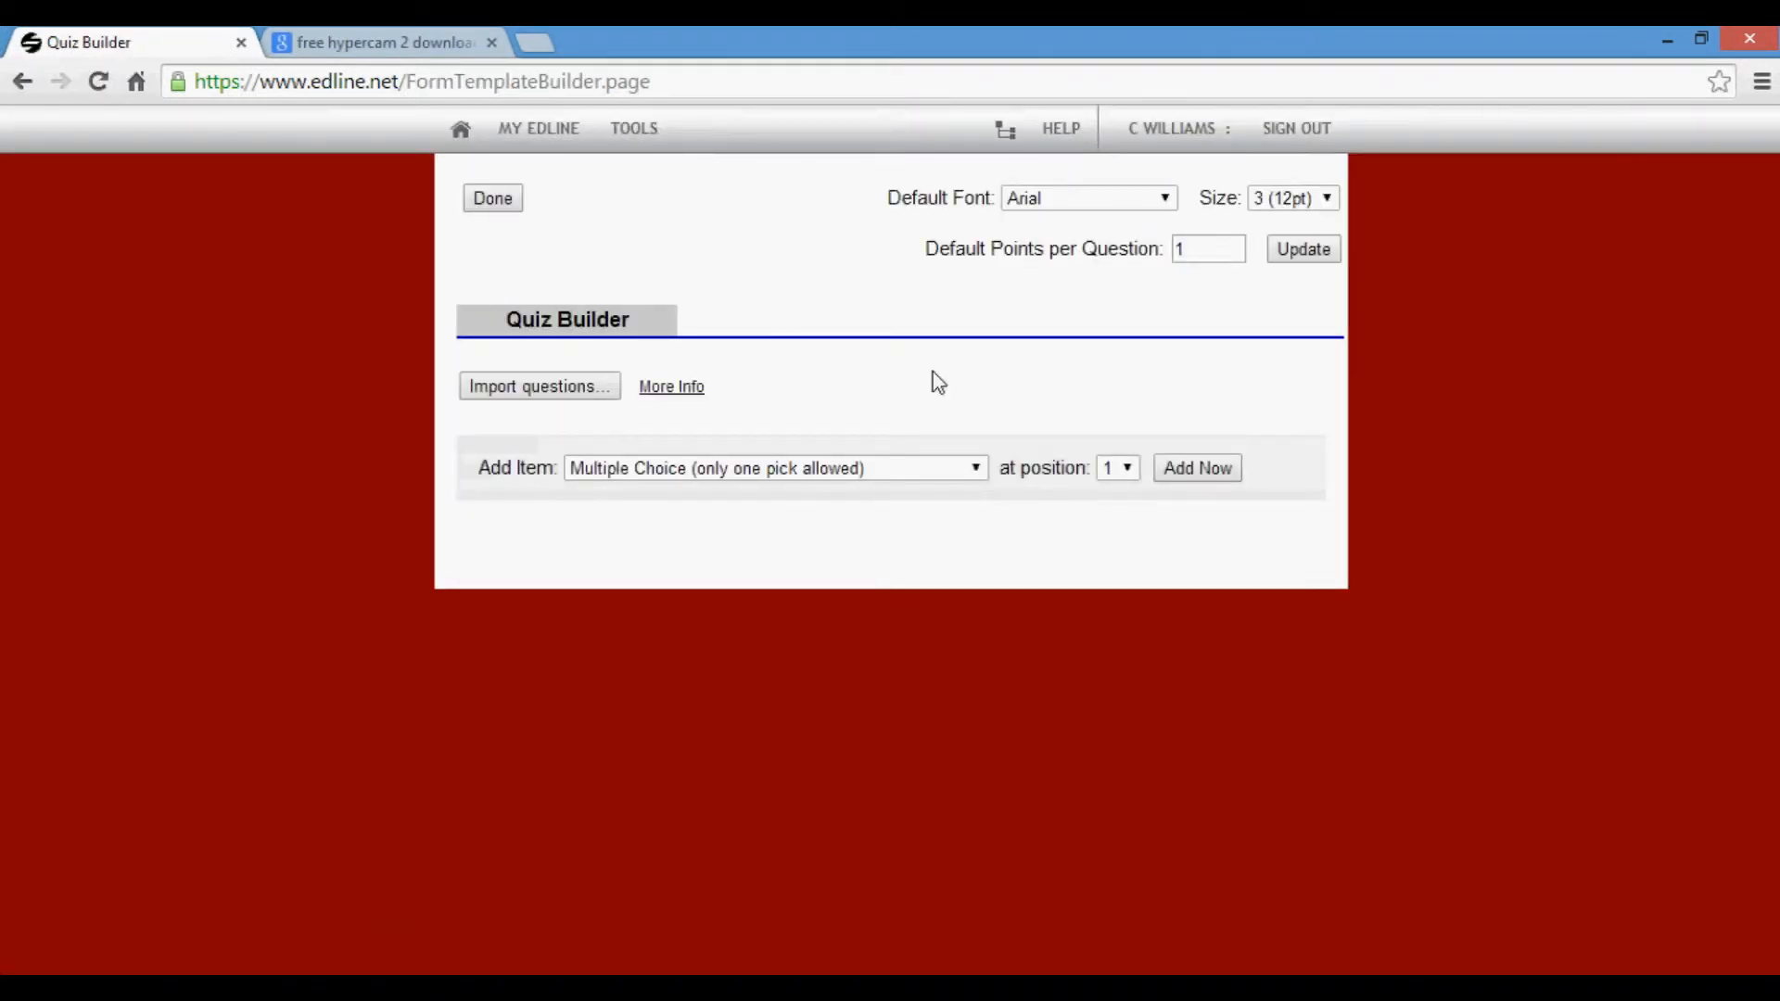
- Add a "Multiple Choice (only one pick allowed)" item at position 1 of the quiz
left_click(978, 468)
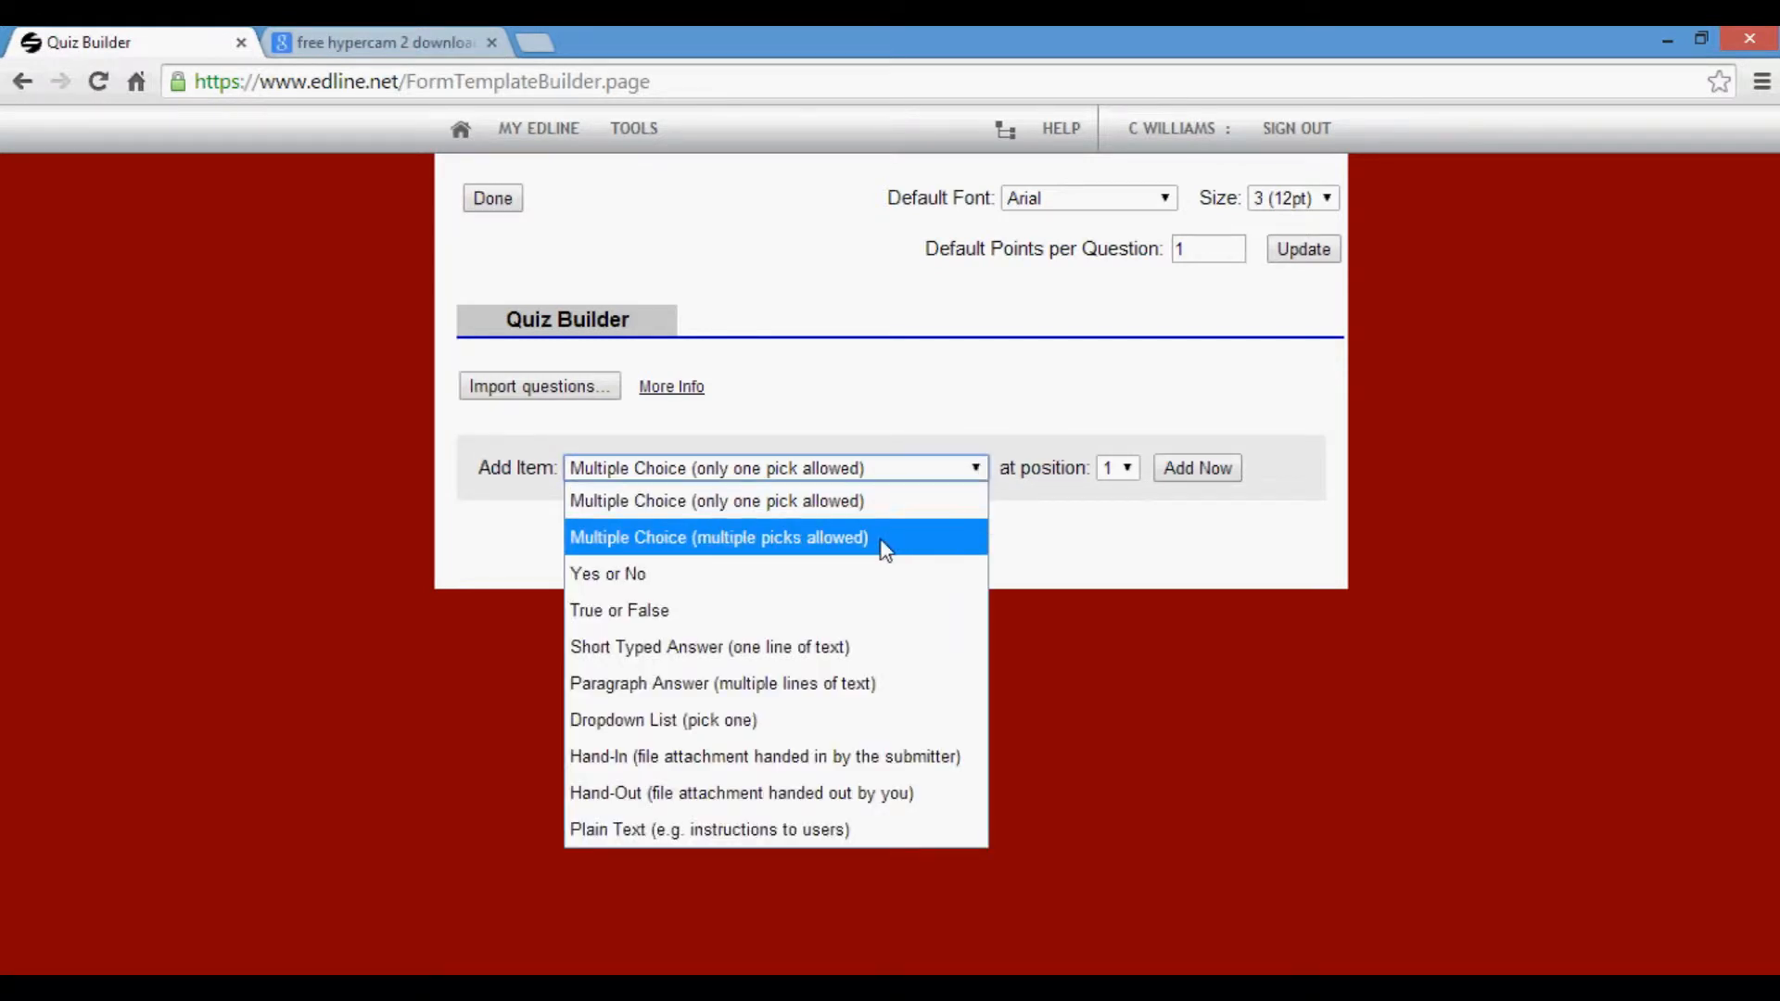
left_click(961, 402)
left_click(984, 457)
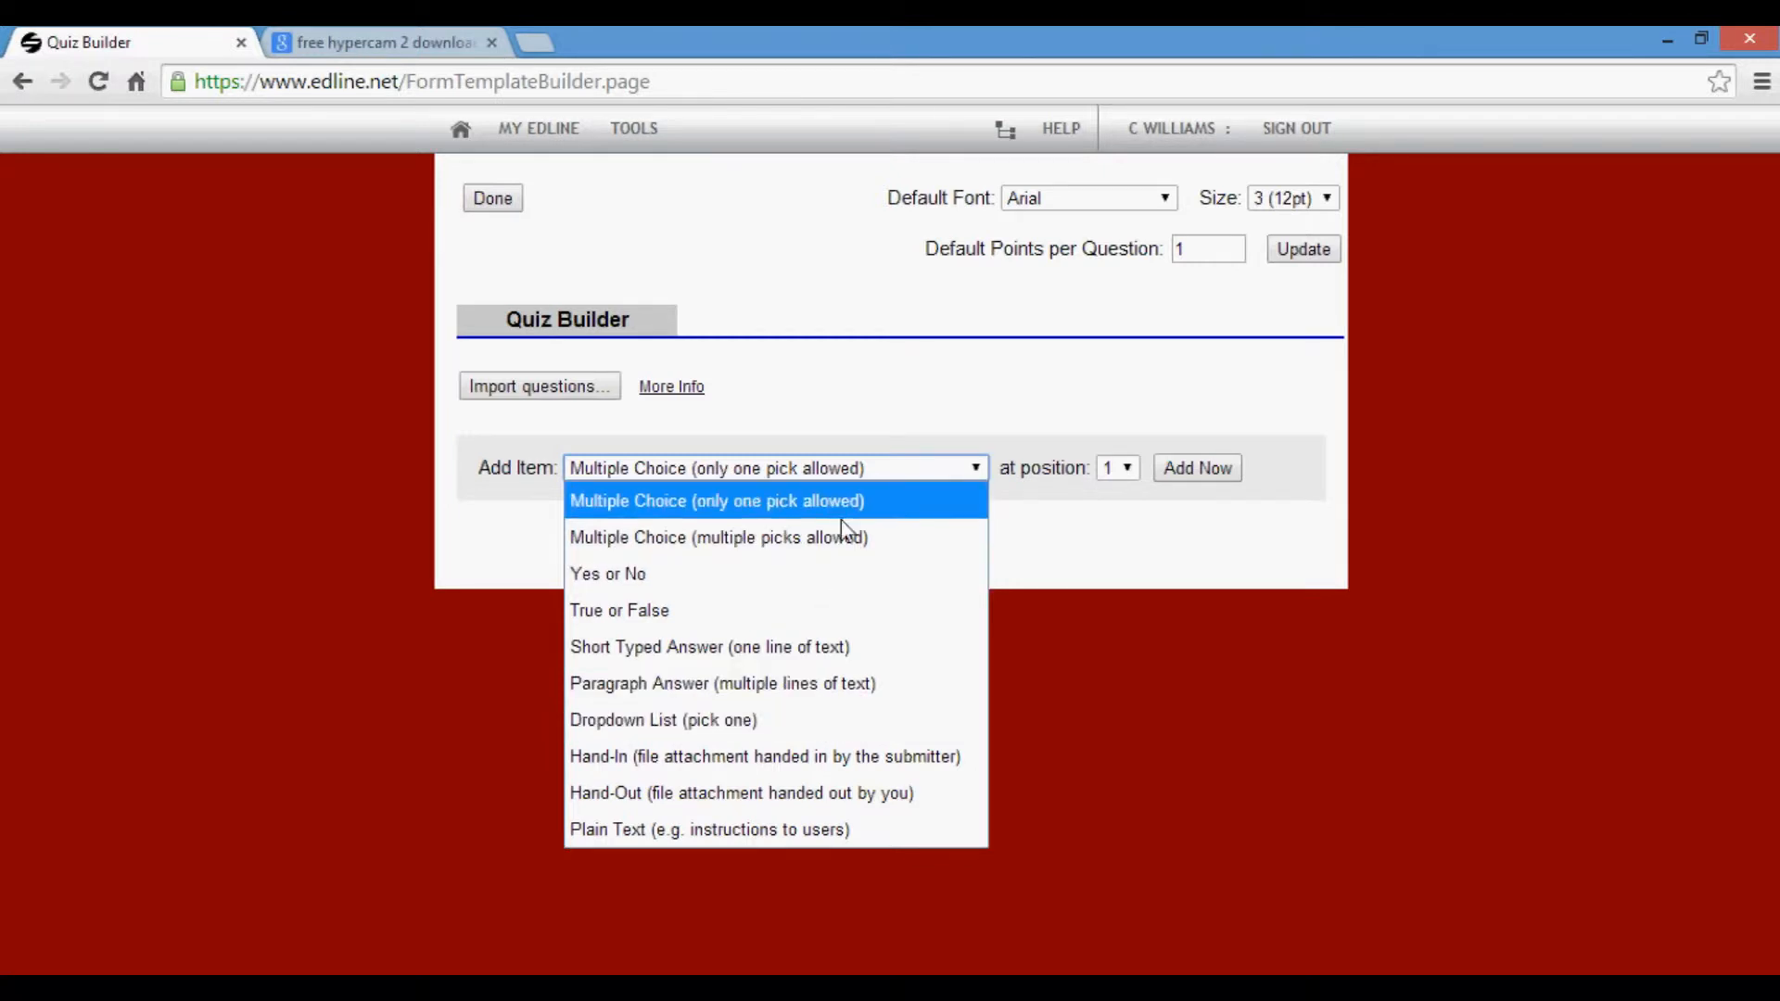
left_click(863, 500)
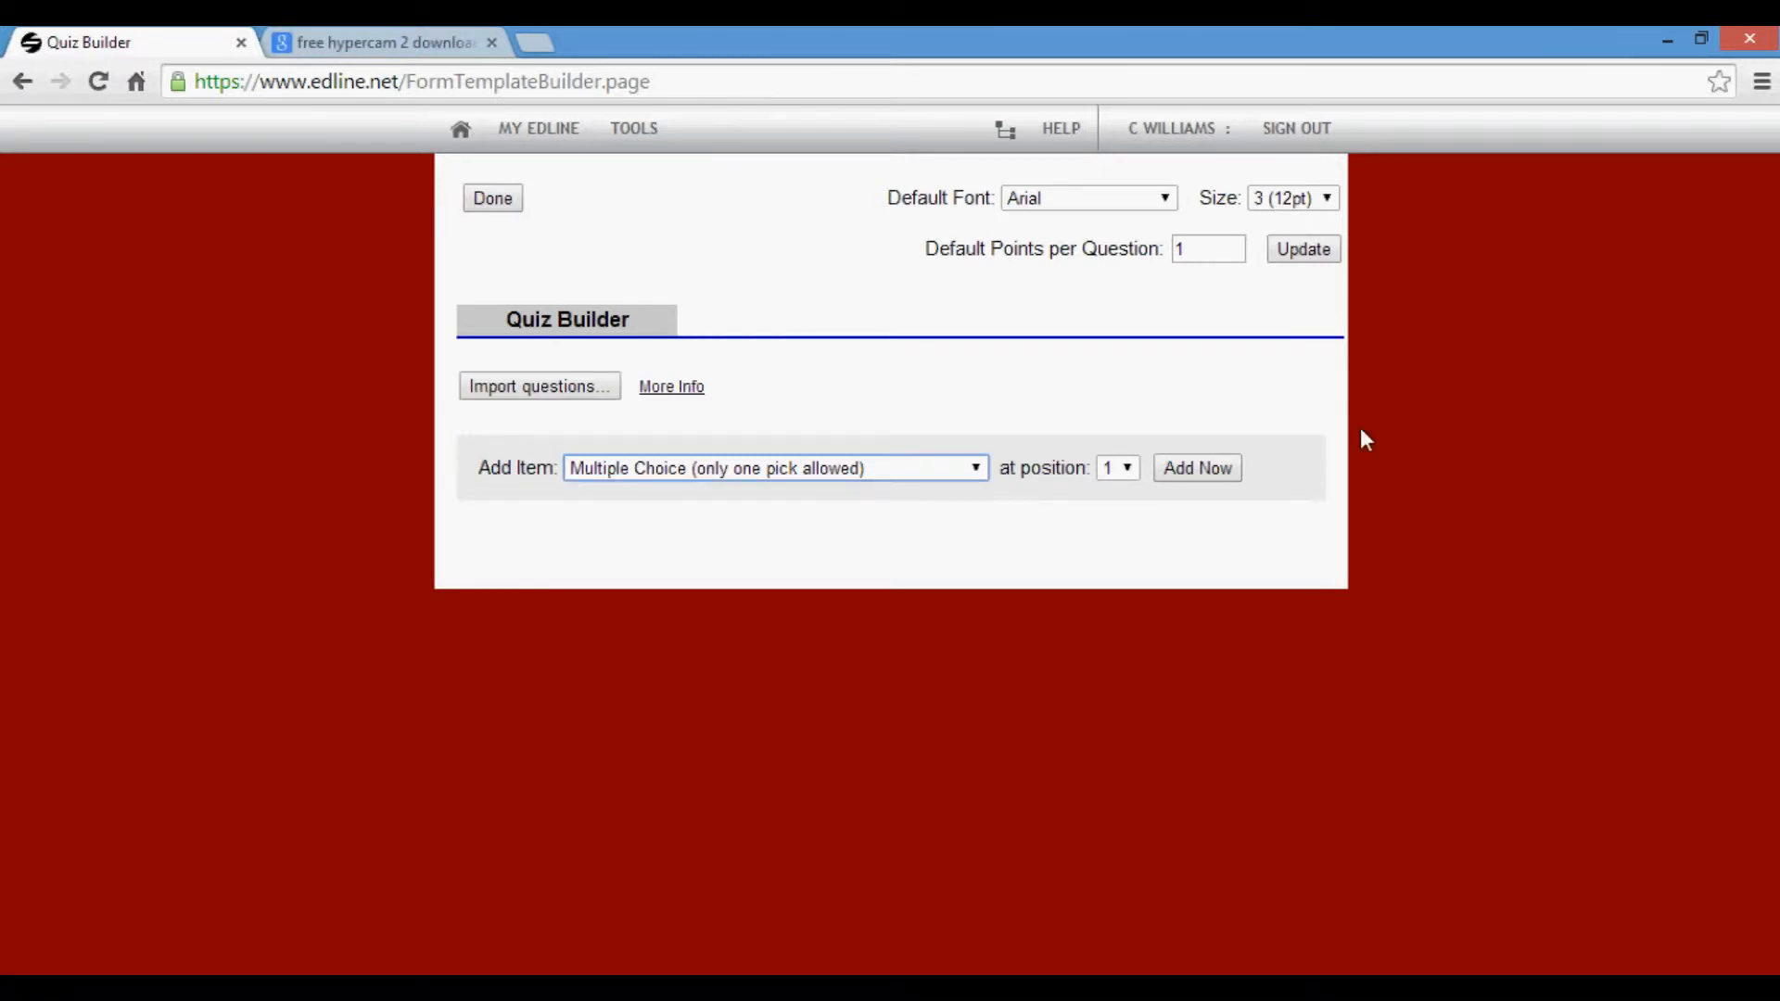
left_click(1201, 468)
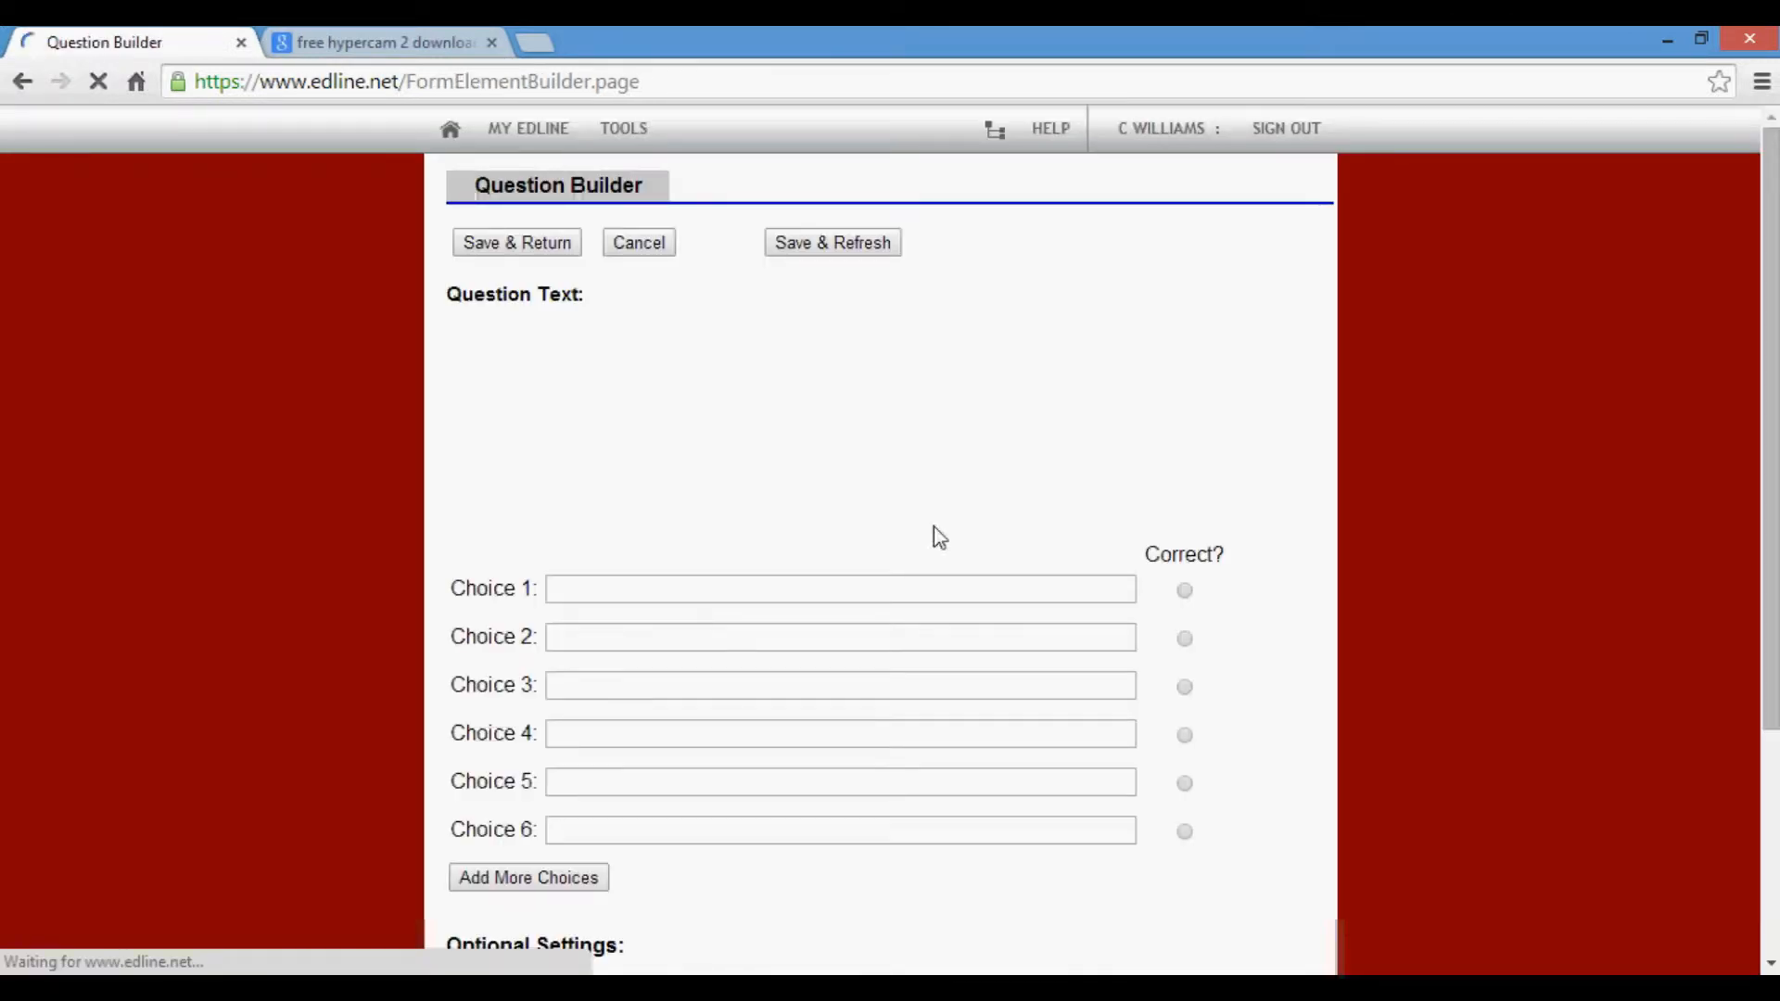
- Enter the question text "How many hydrogens are in a molecule of water?"
left_click(535, 404)
type("How many hyd")
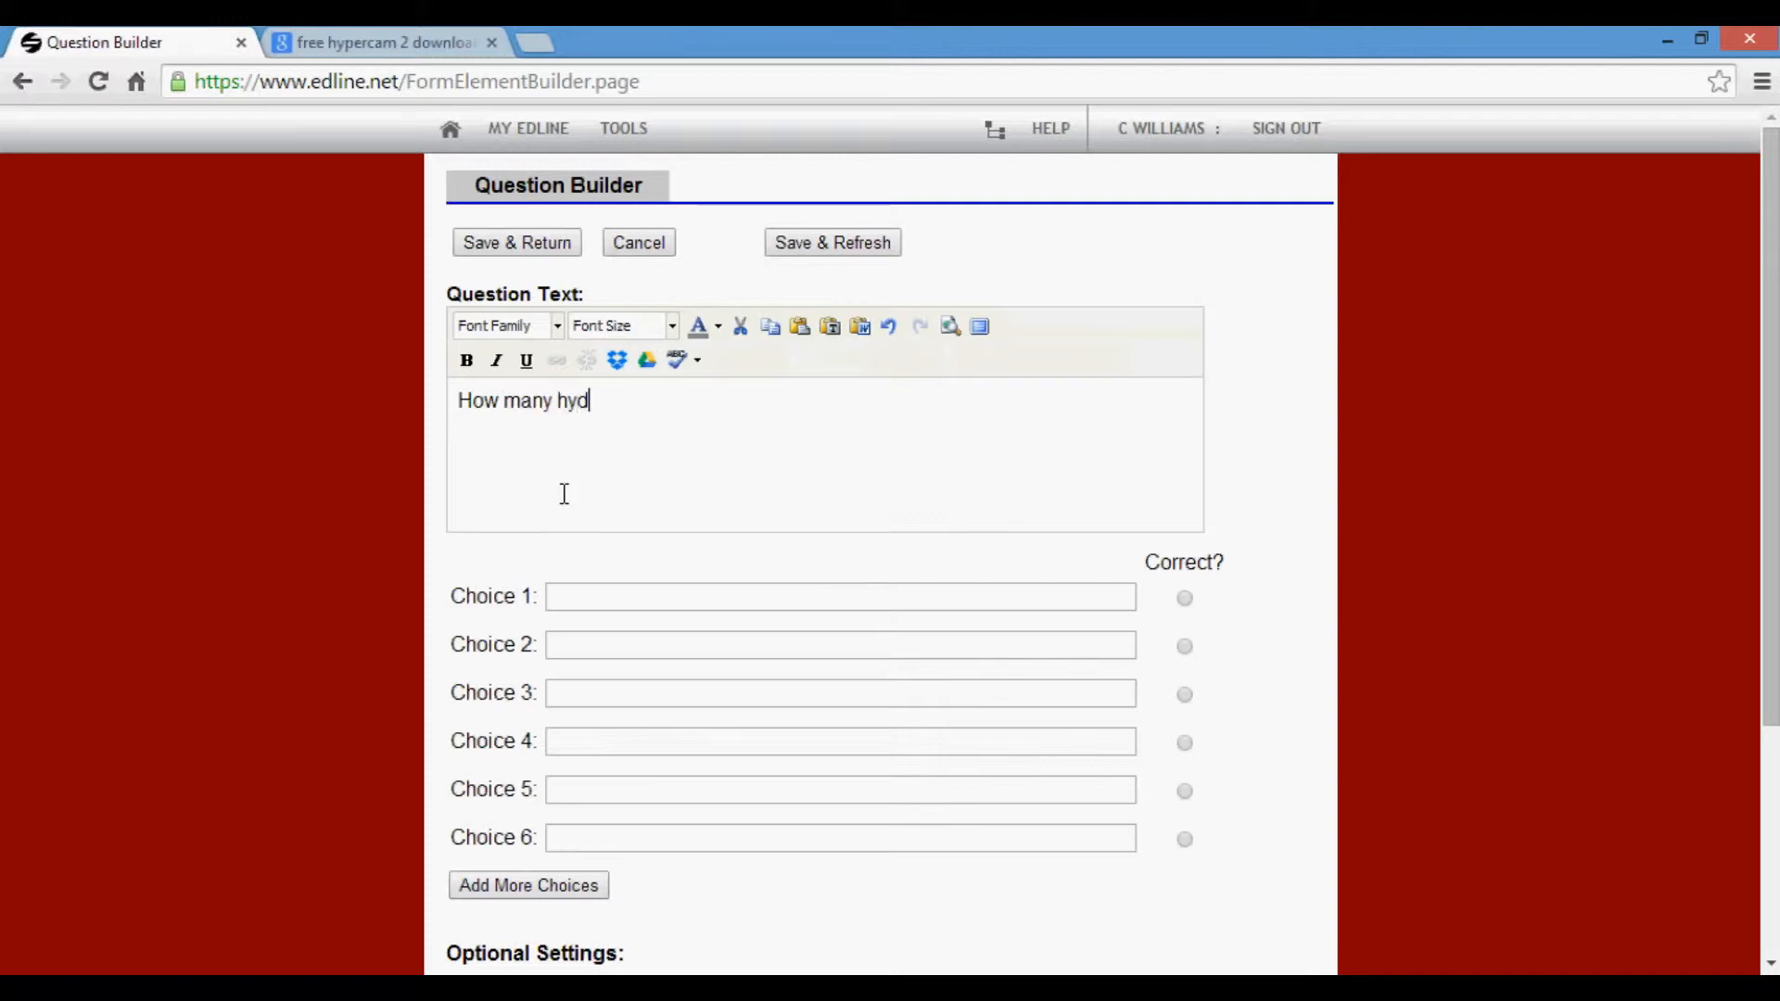
type("rogens are in a molecule of water?")
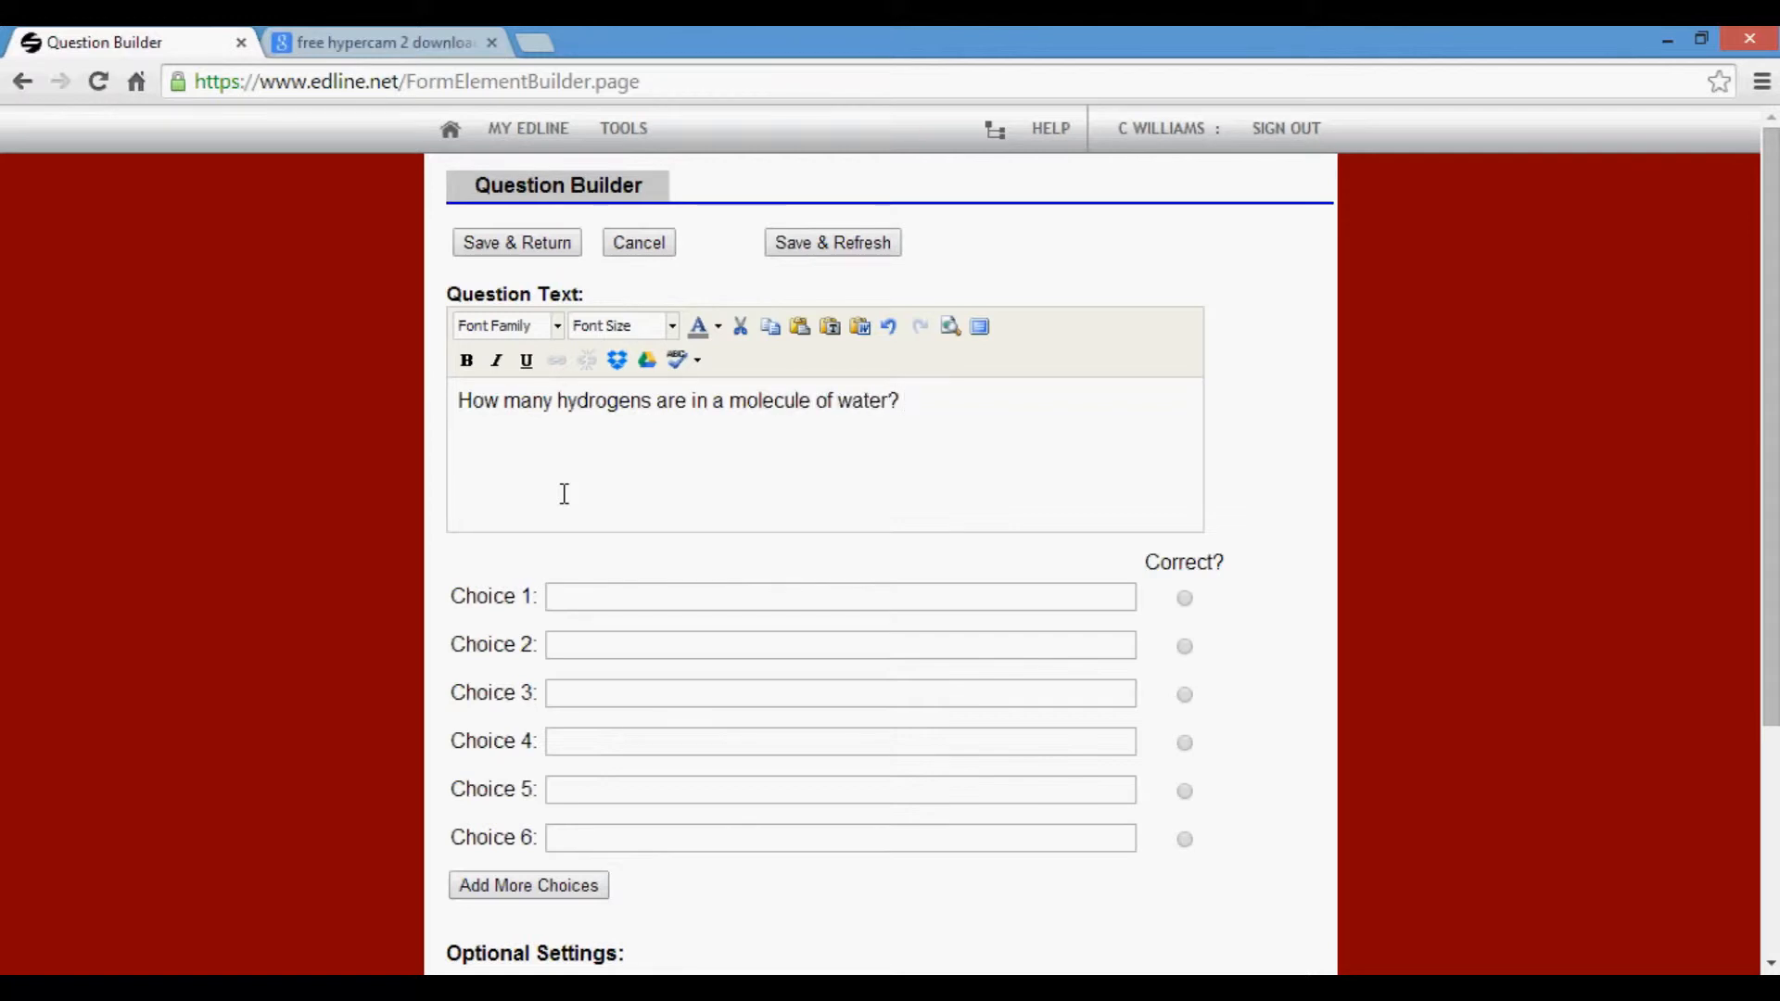
- Enter the answer choices 1, 2, 3 and 4 for the question and mark choice 2 as correct
left_click(622, 590)
type("1")
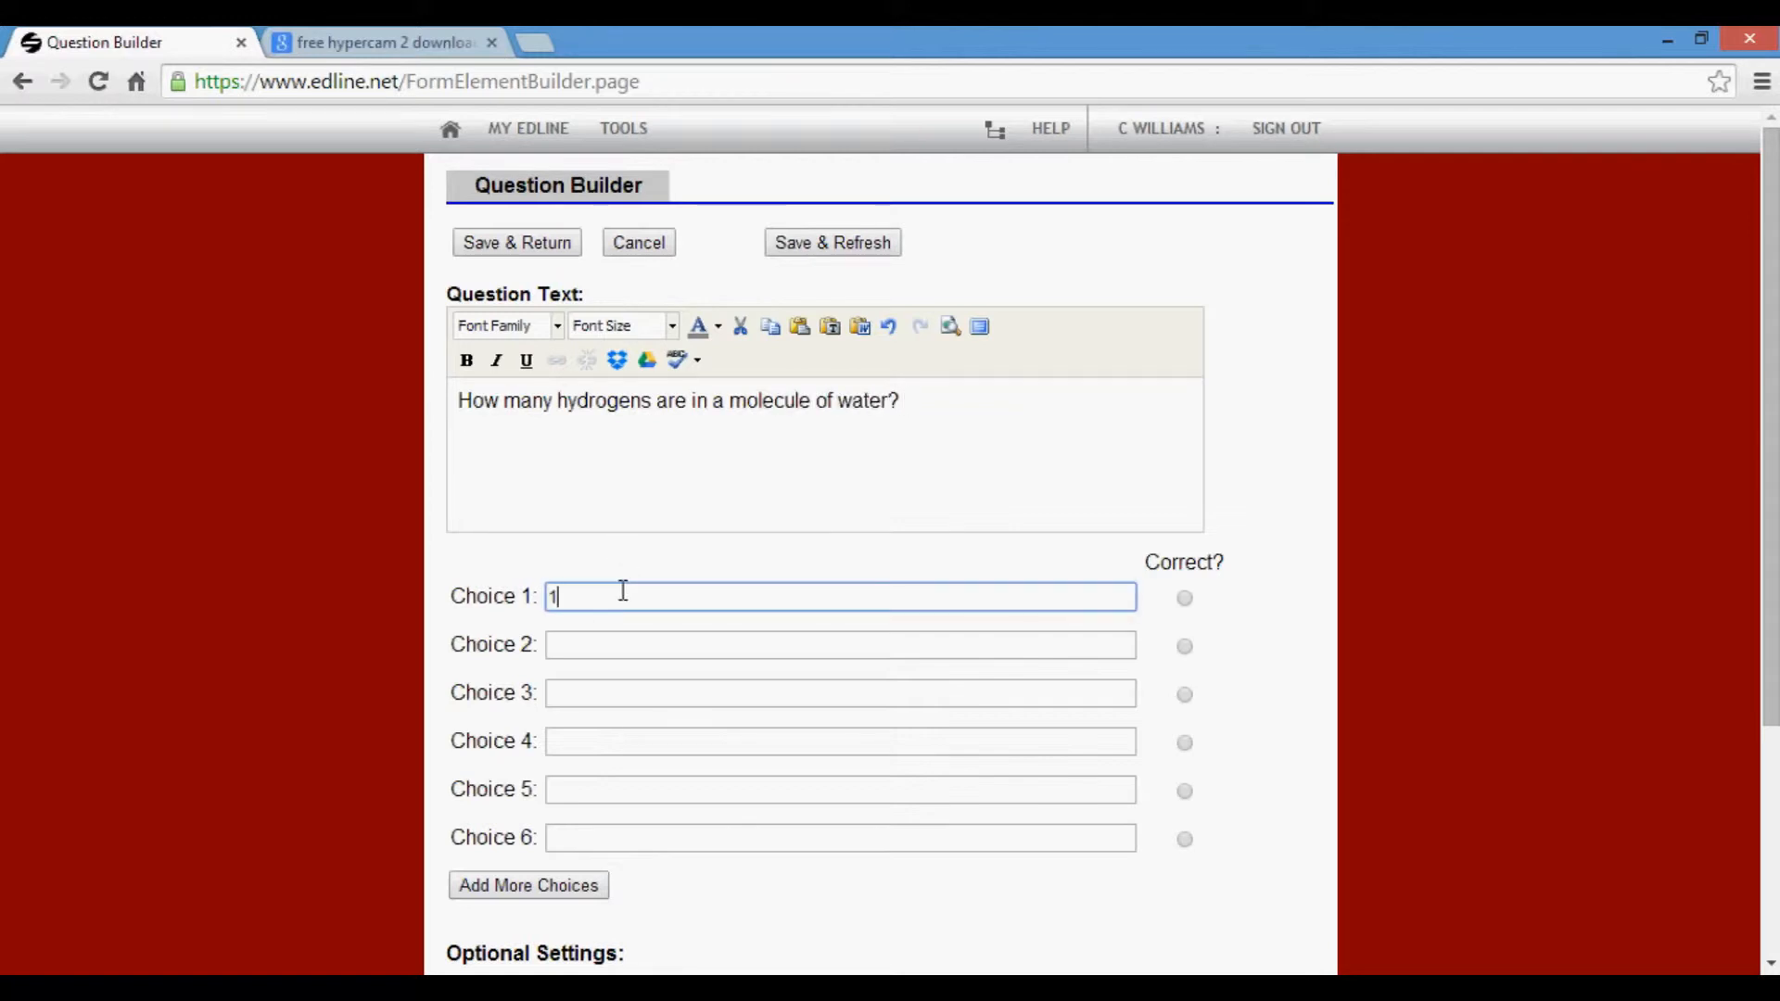
left_click(636, 649)
type("2")
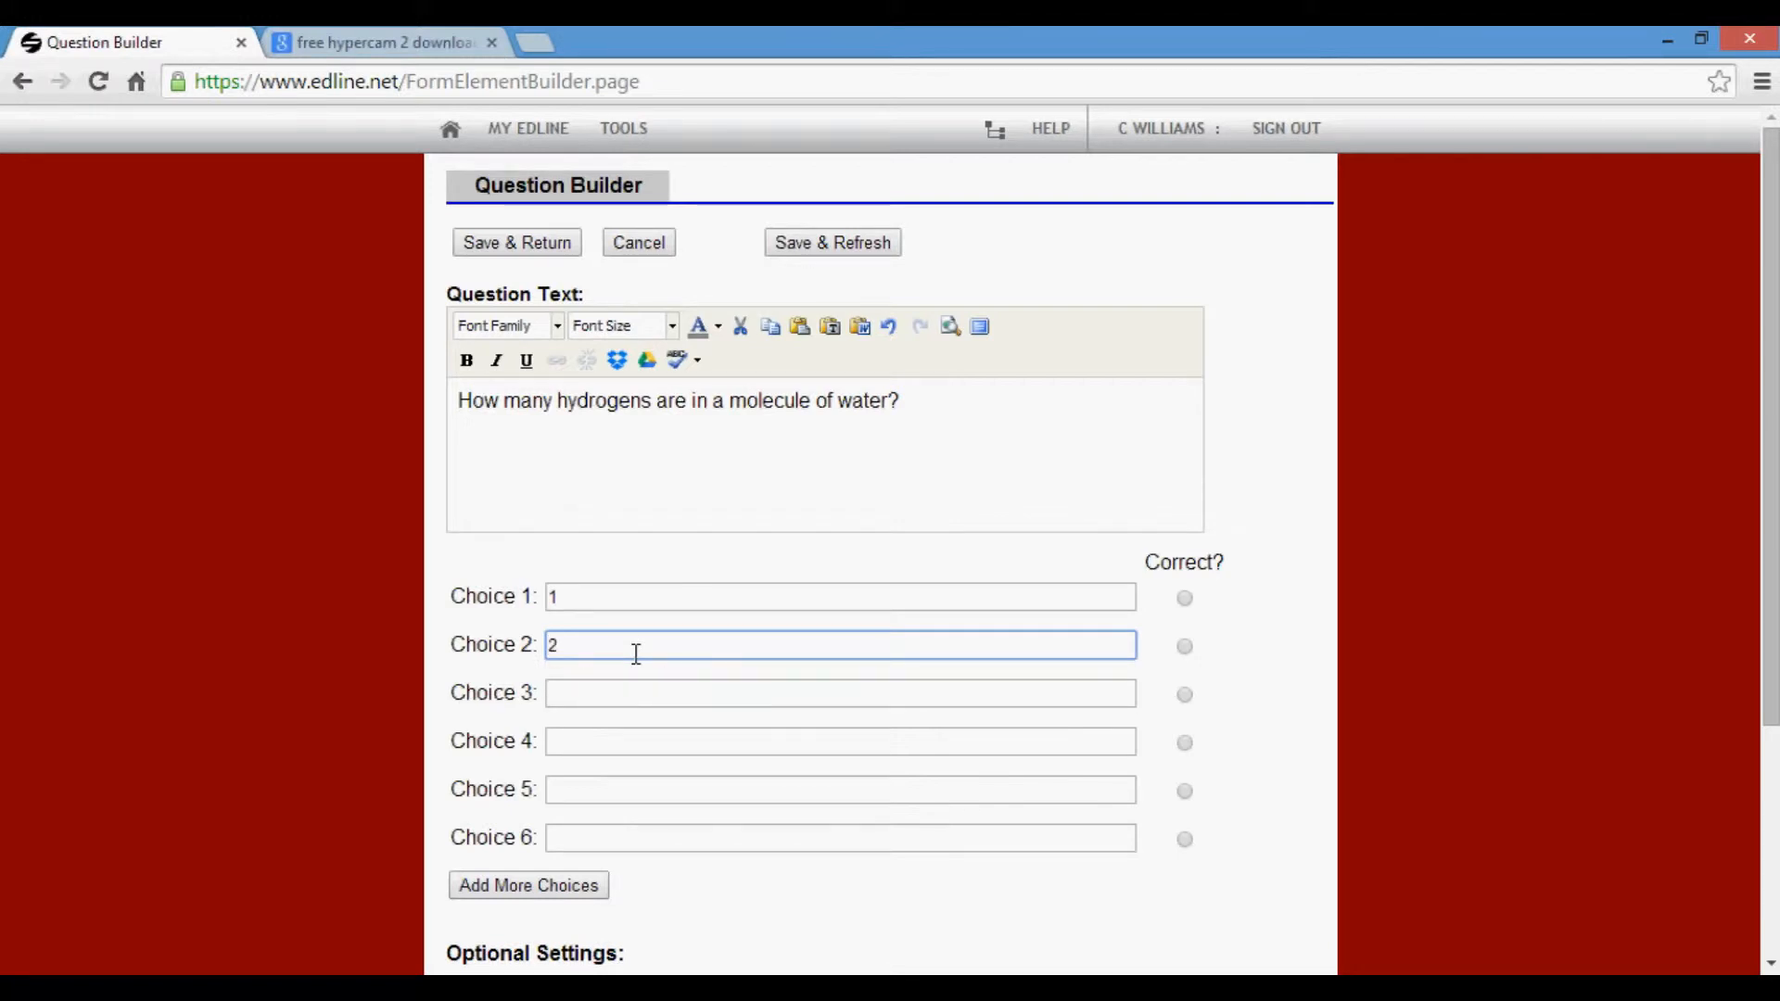
left_click(636, 691)
type("3")
left_click(631, 744)
type("4")
left_click(1185, 646)
- Set the question's points to 5 and make it a required field
scroll(1287, 639, "down", 3)
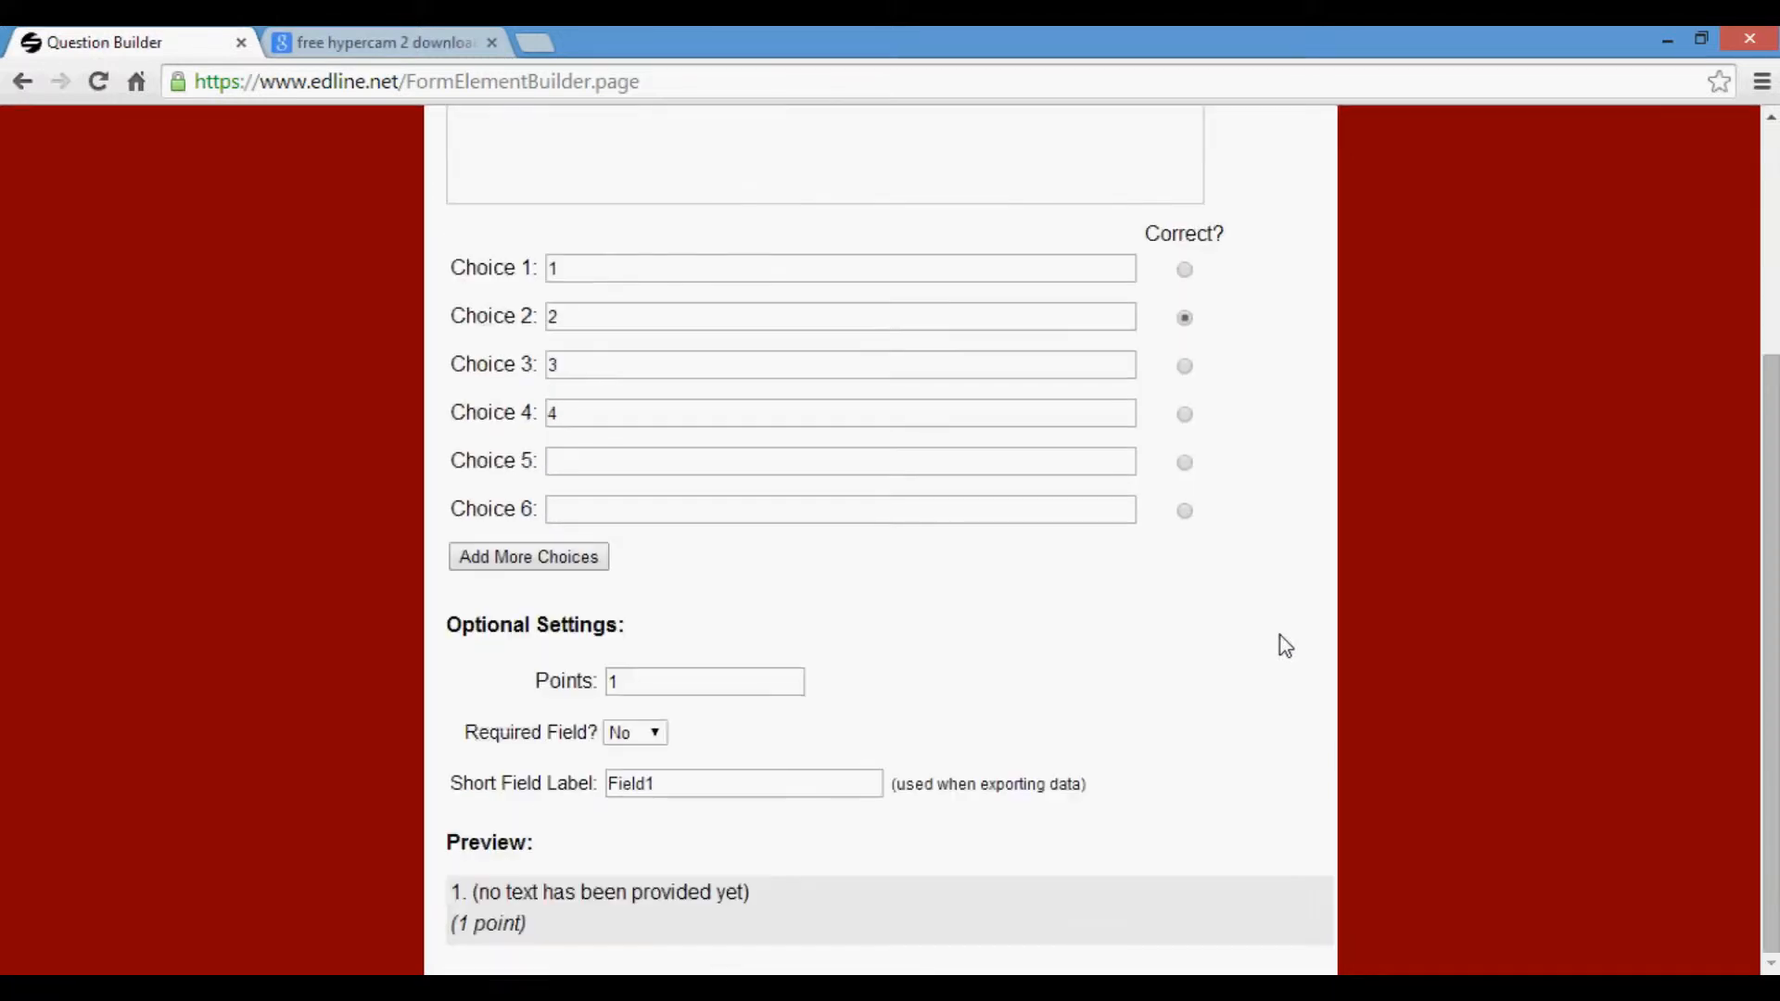
left_click(691, 685)
key("BackSpace")
type("5")
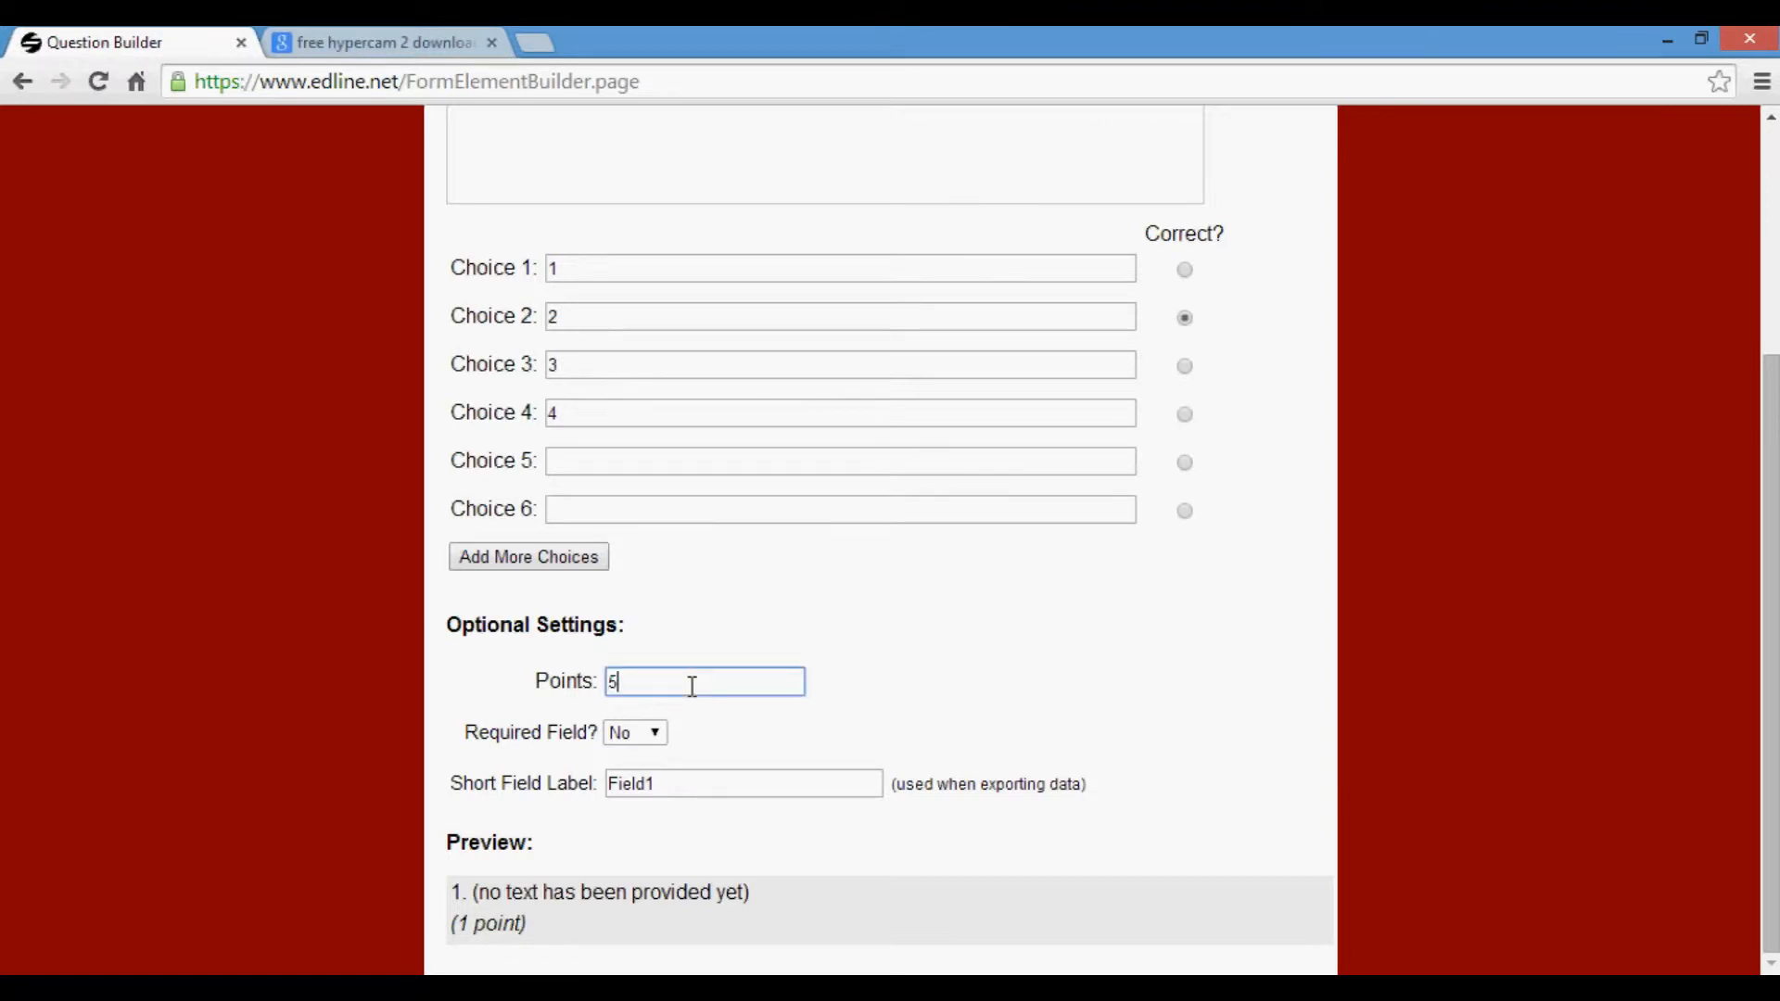
left_click(944, 664)
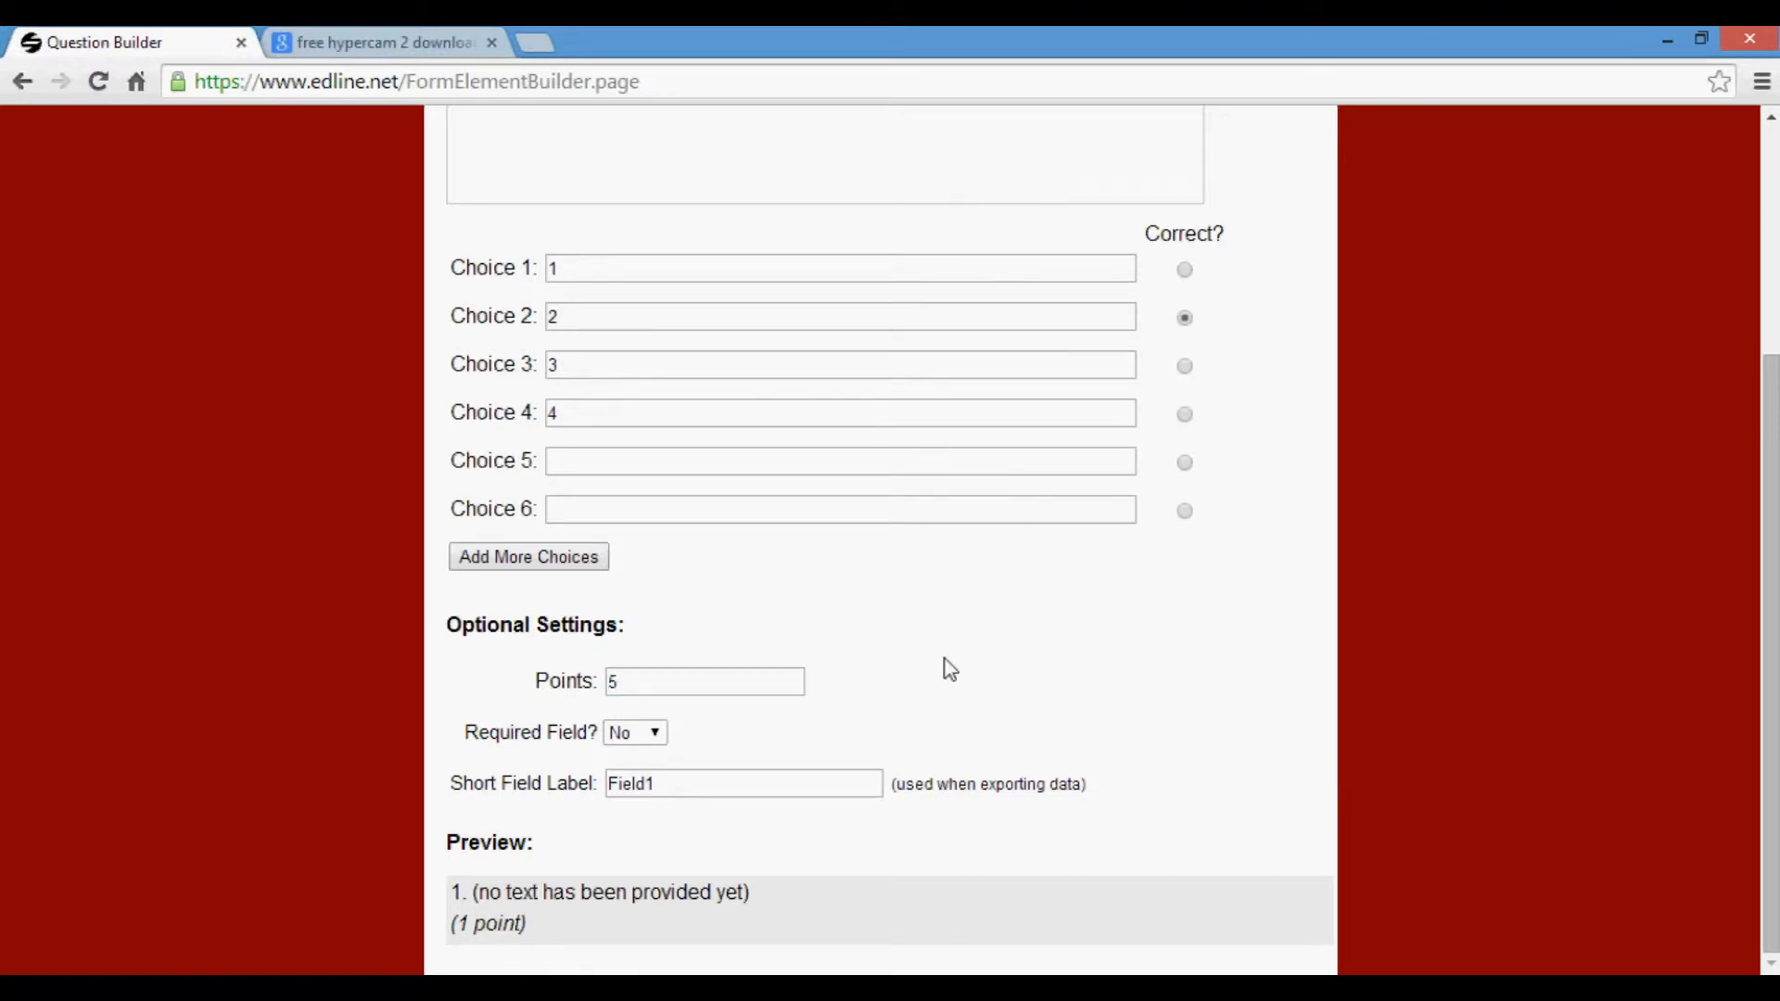
left_click(658, 739)
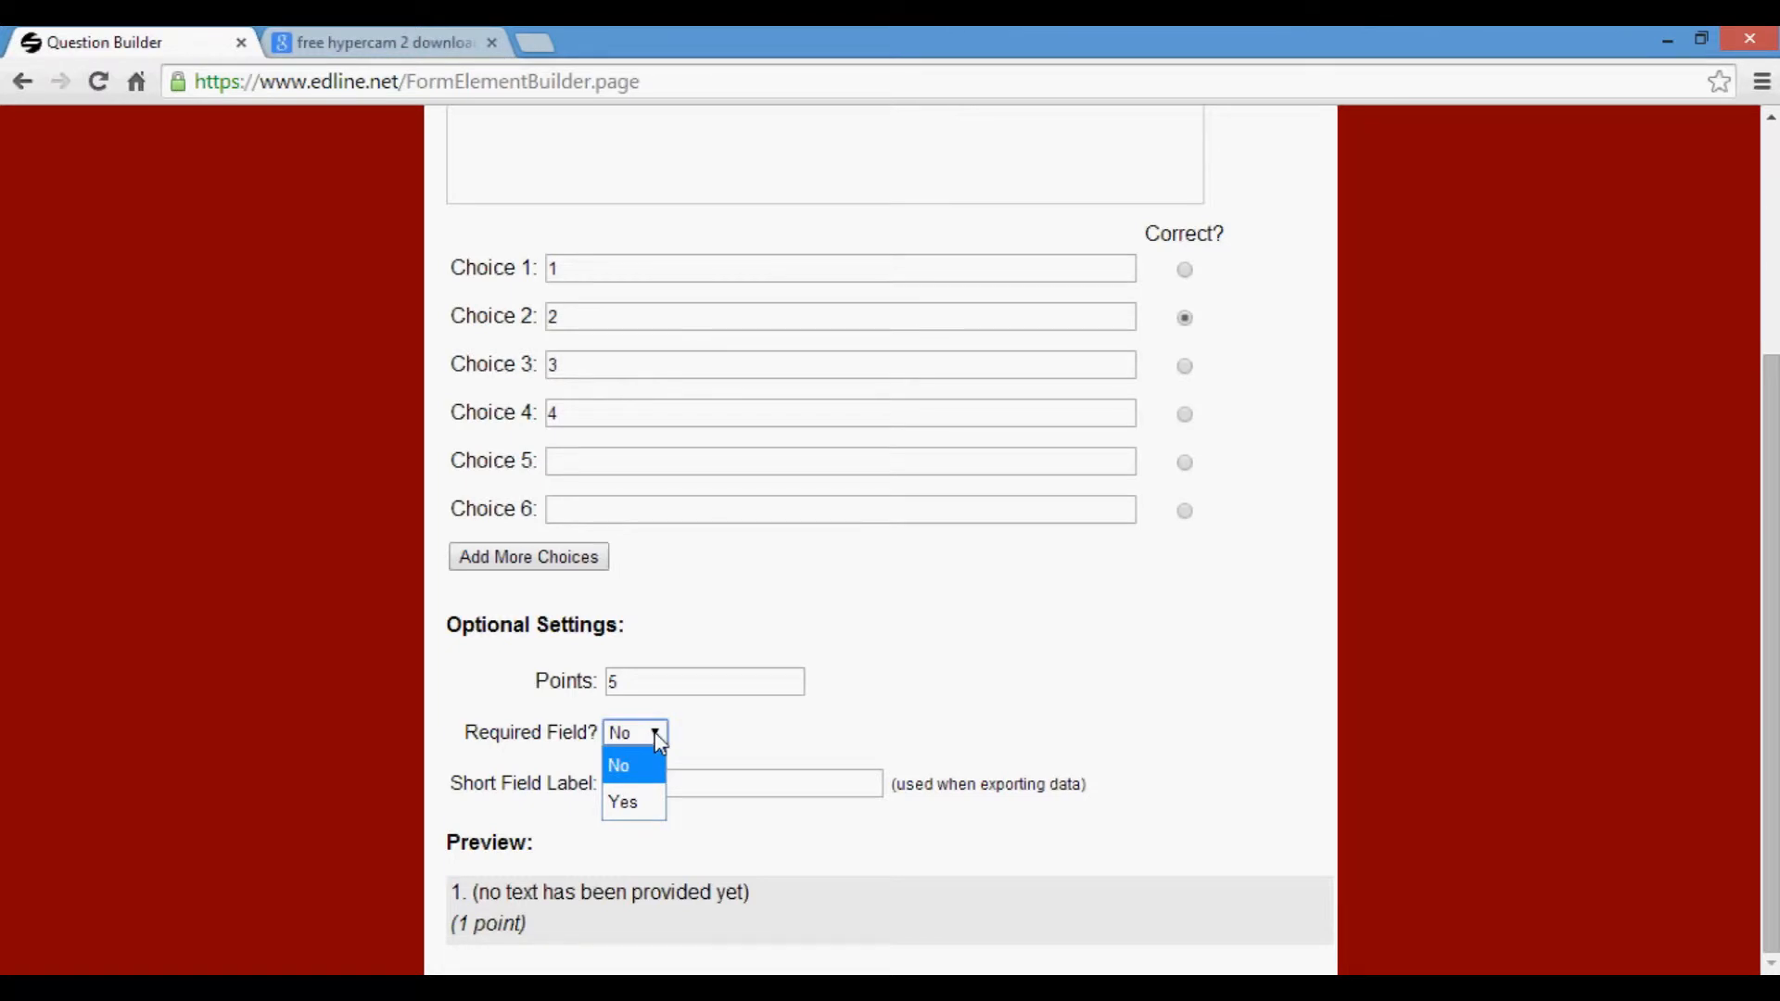
left_click(630, 799)
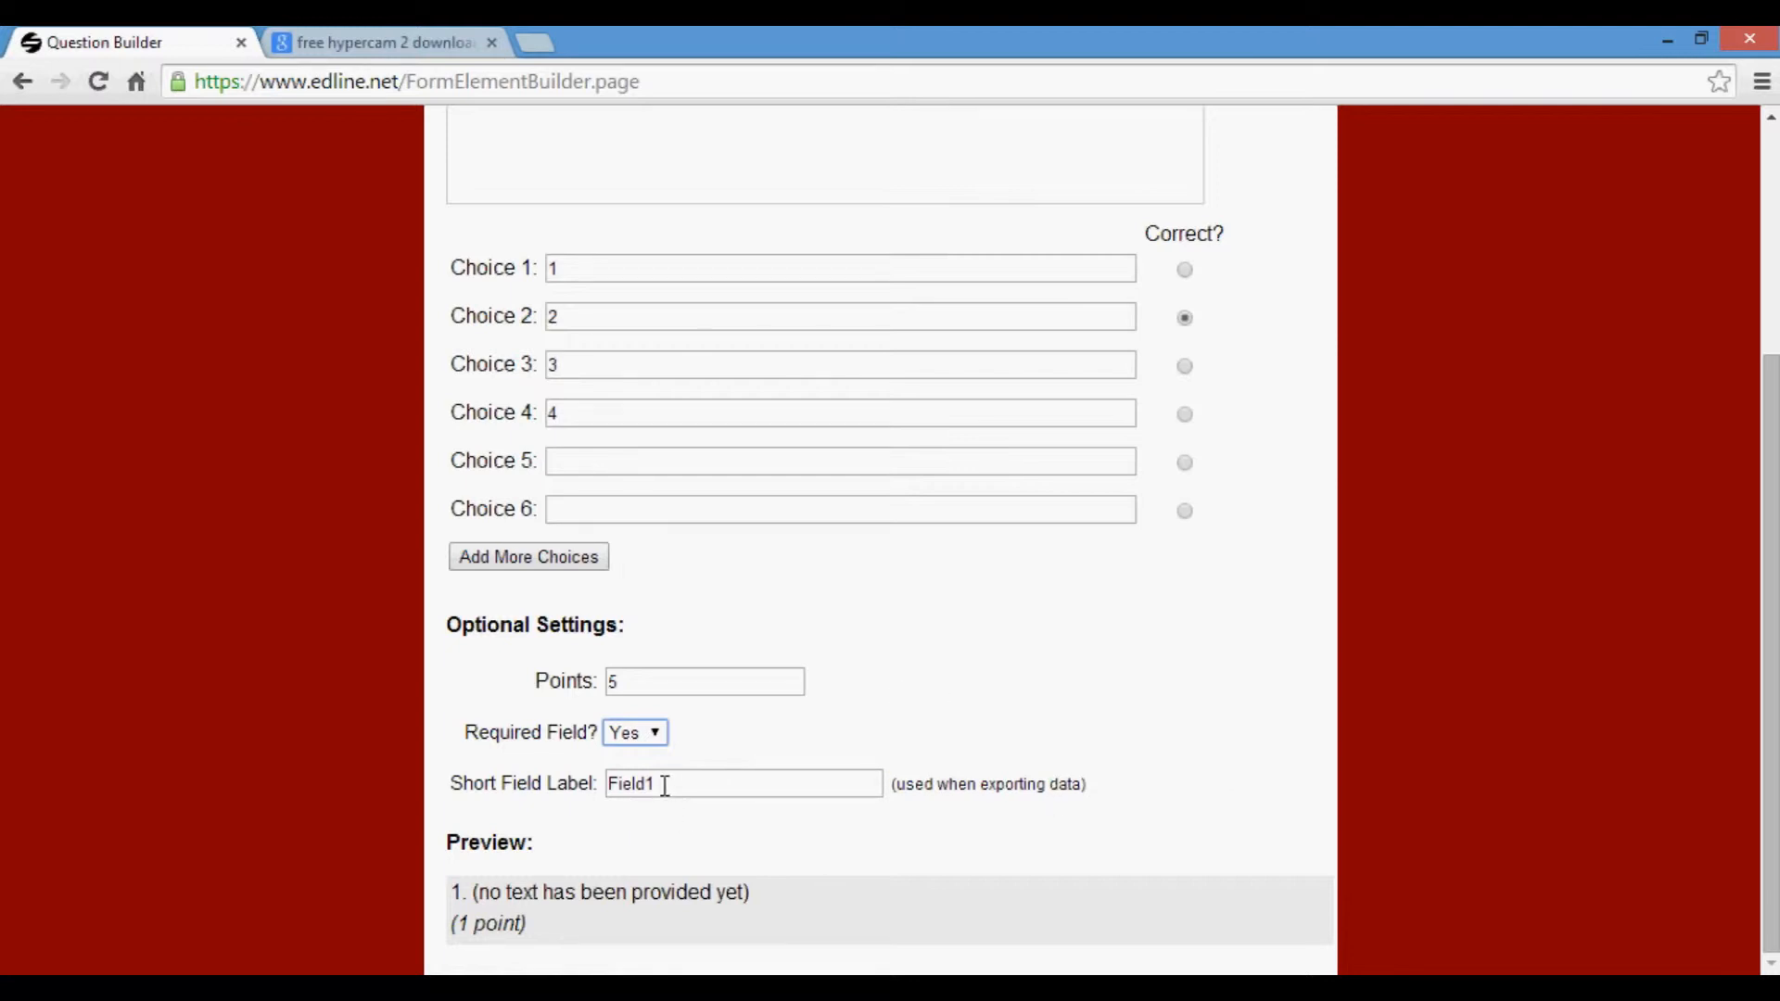
left_click(729, 783)
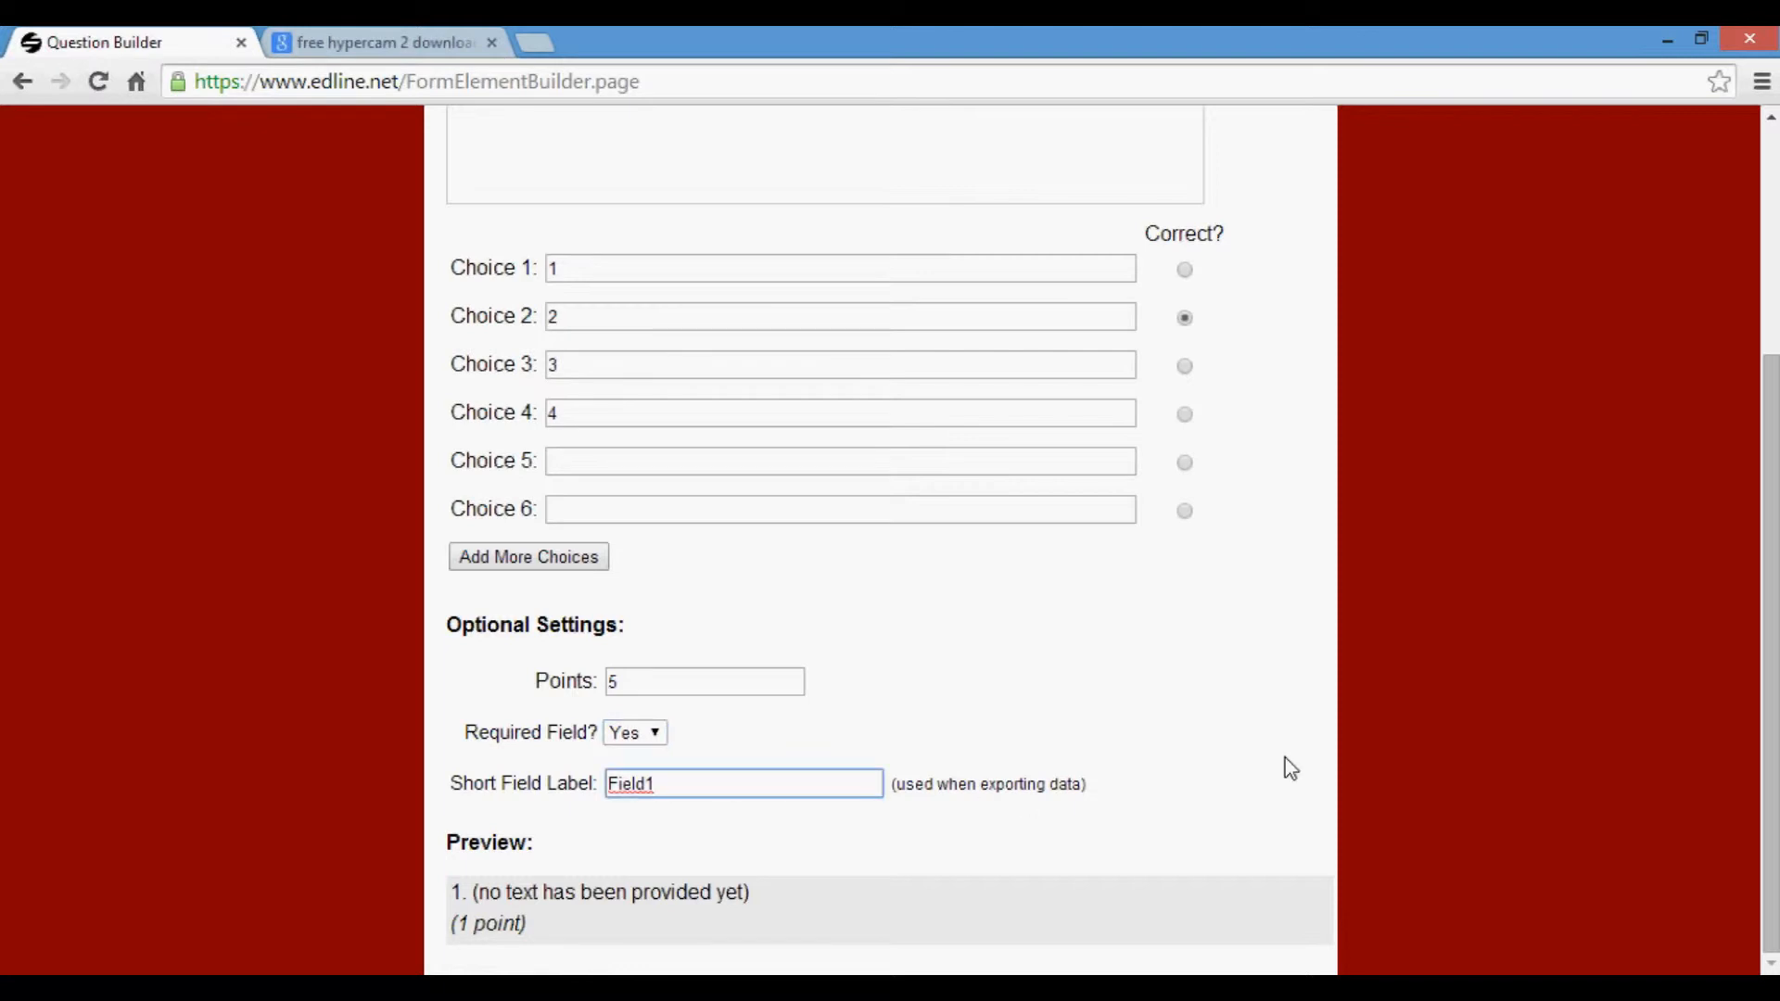
- Save the hydrogen question and finish building the quiz, returning to the Manage Quiz page
scroll(1240, 749, "up", 1)
scroll(1240, 749, "down", 1)
scroll(1242, 752, "up", 3)
scroll(1242, 752, "down", 3)
scroll(1207, 688, "up", 4)
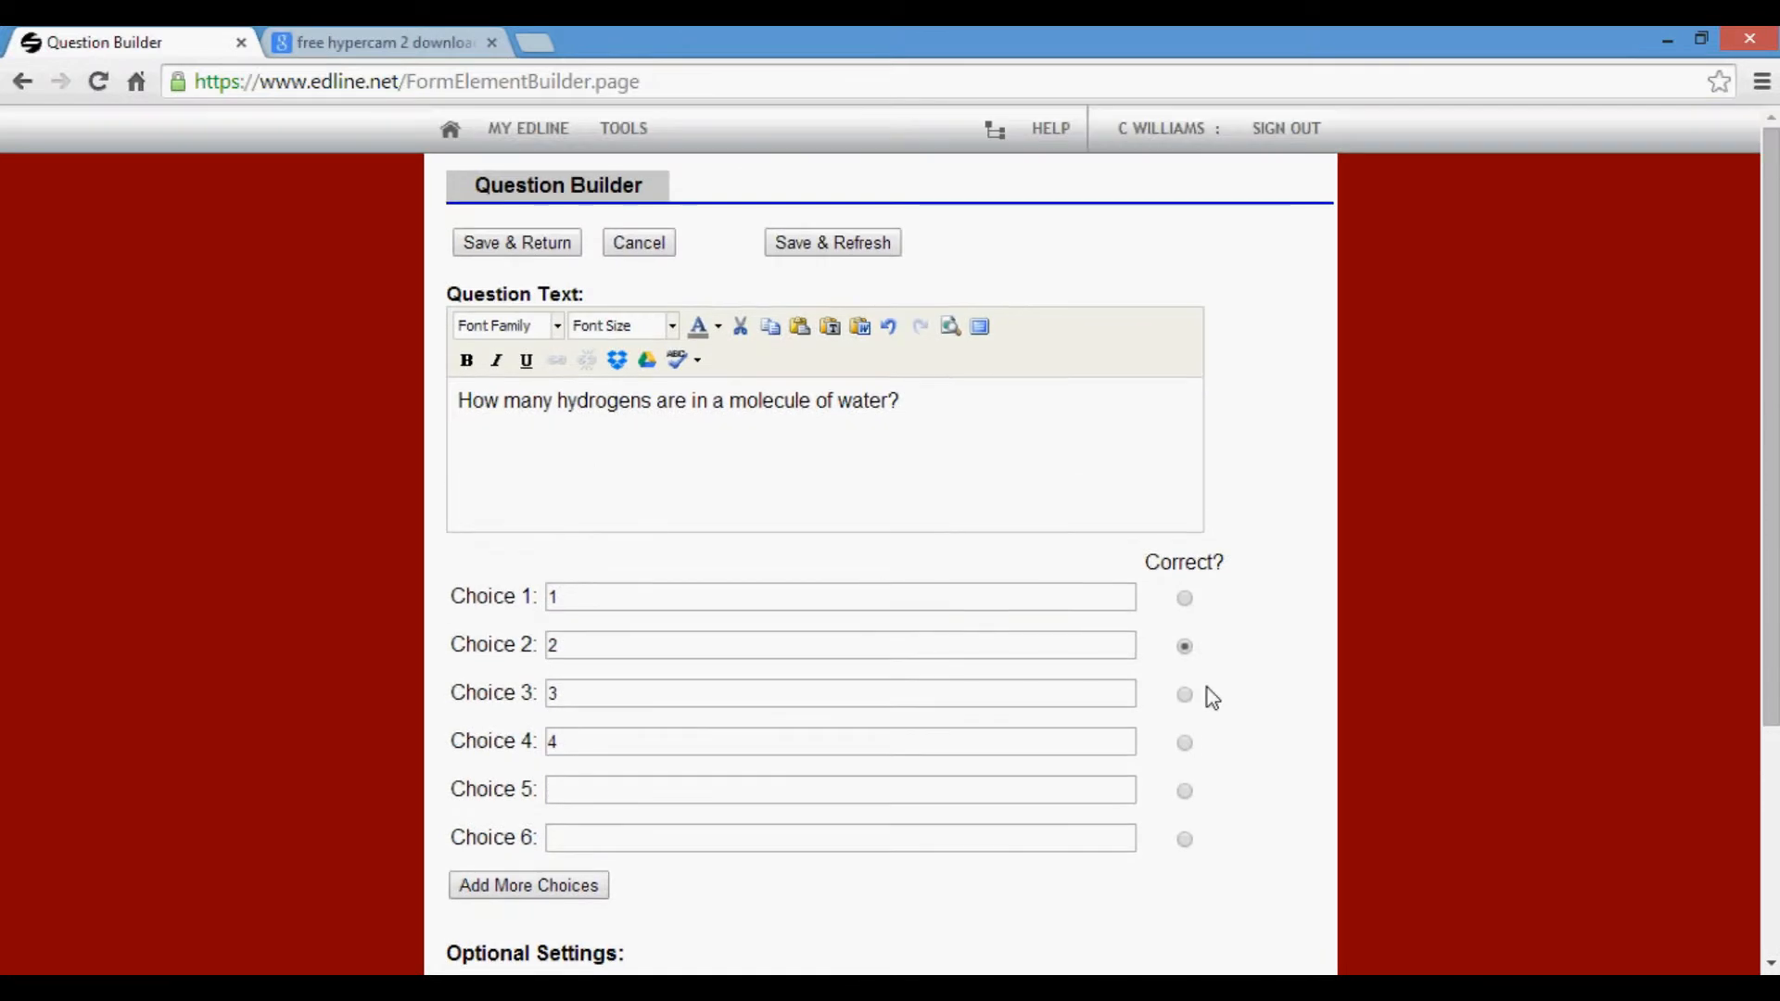
left_click(516, 243)
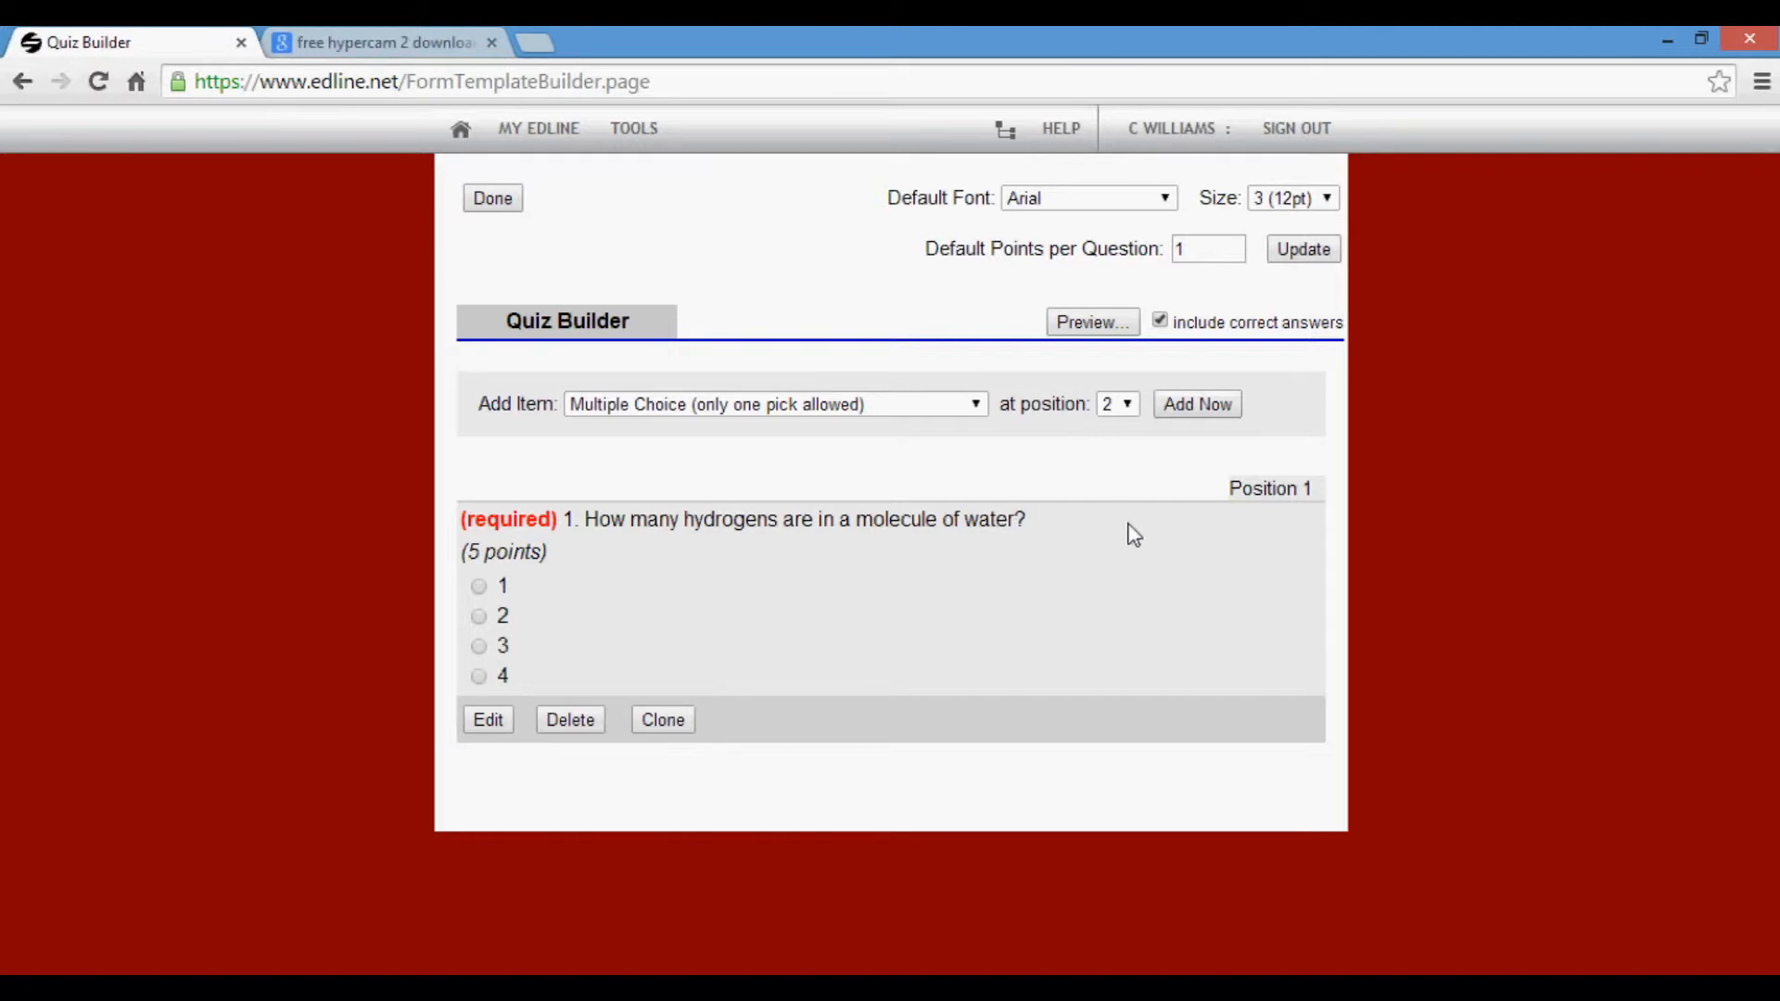
left_click(479, 616)
left_click(504, 201)
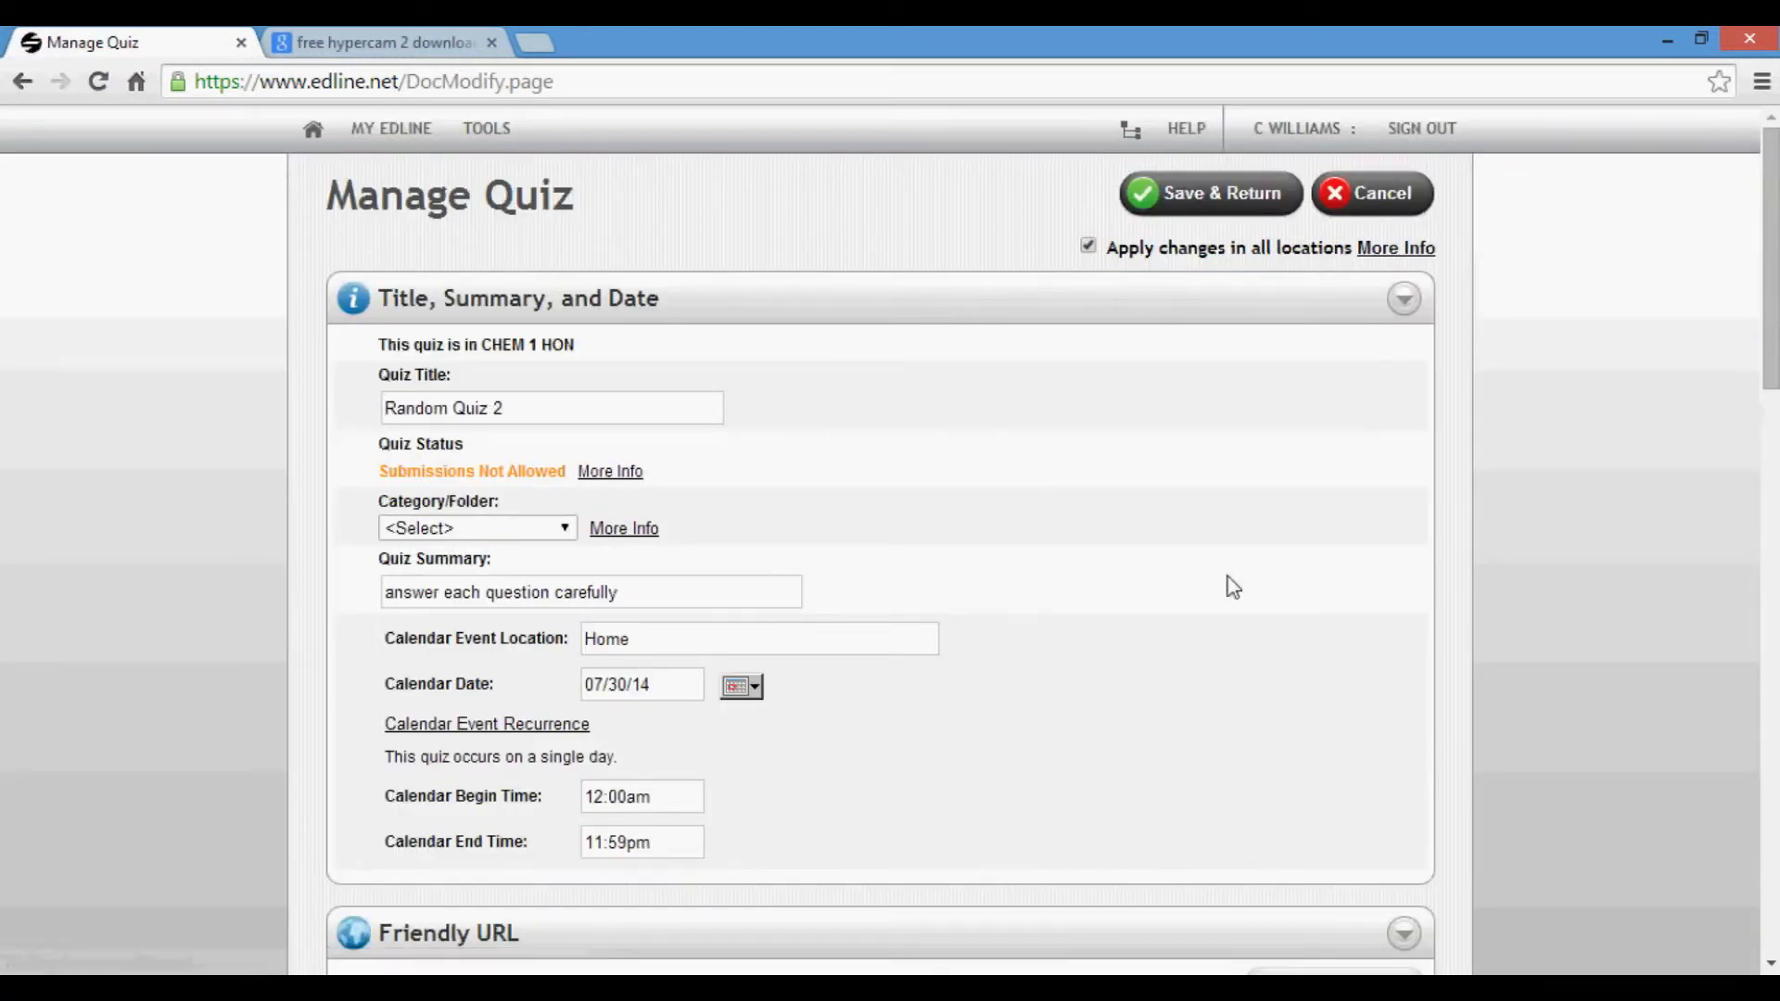
- Keep users' access to their work after submission at No and set gradebook syncing to Yes
scroll(1233, 587, "down", 7)
scroll(695, 672, "down", 5)
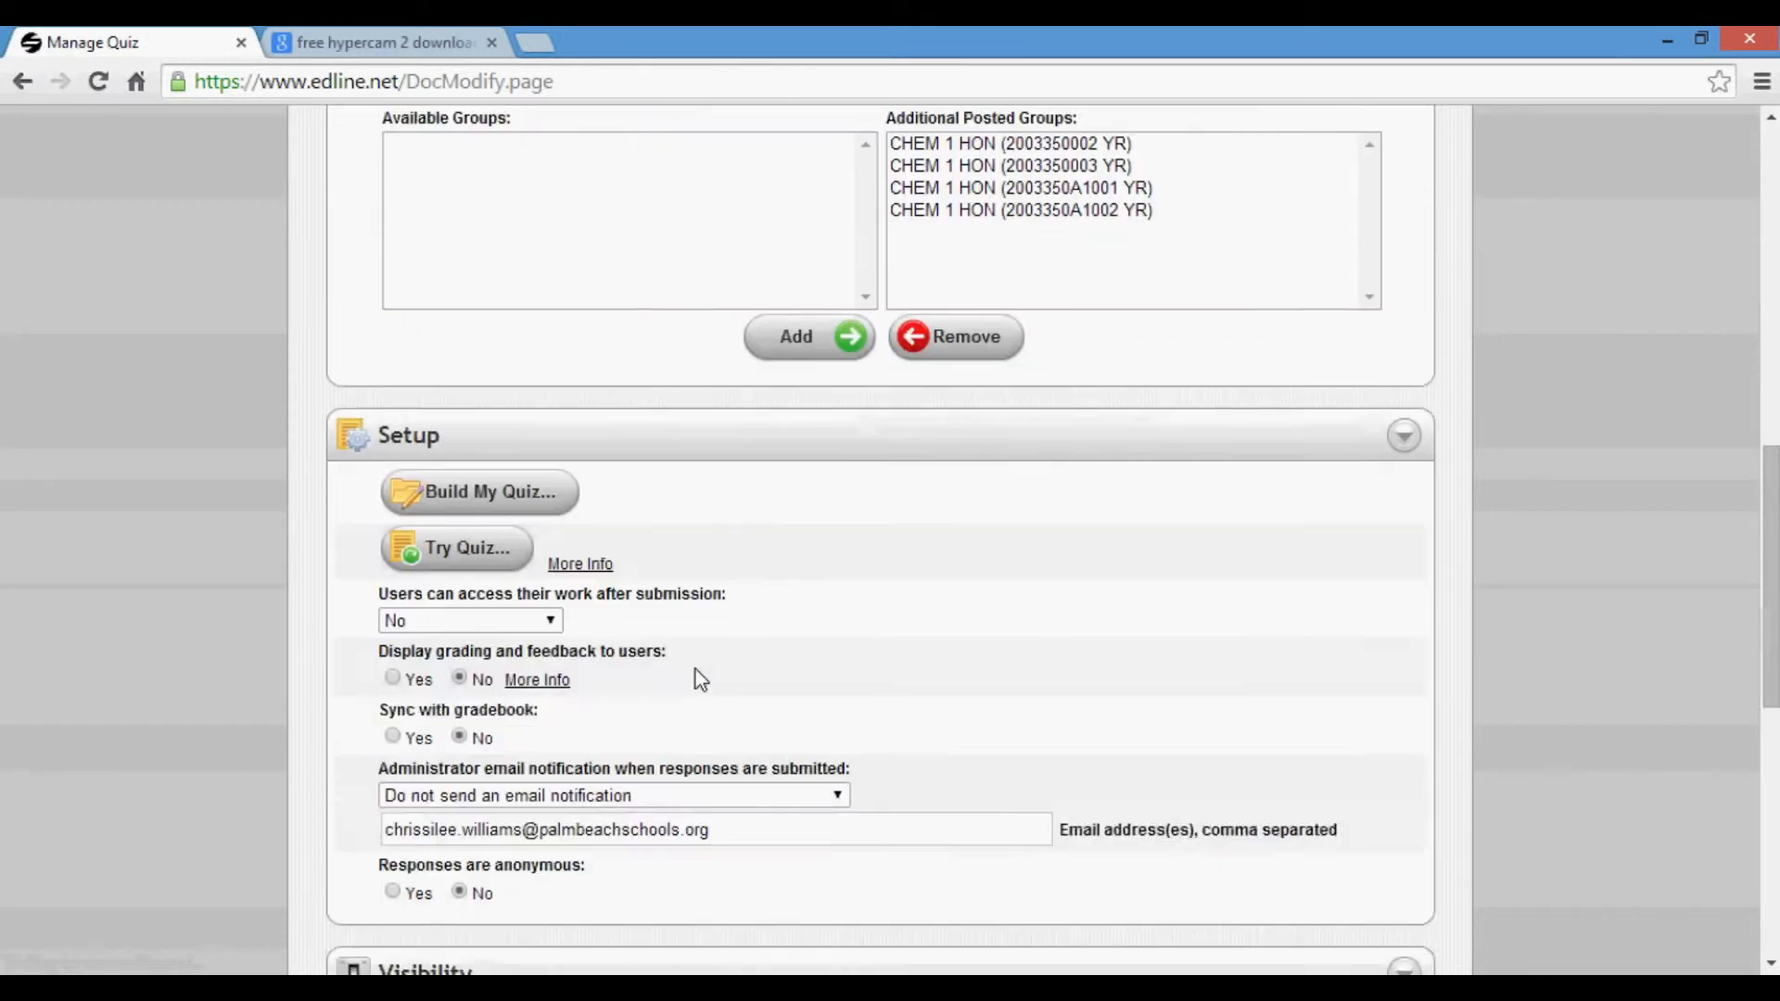
scroll(695, 669, "down", 4)
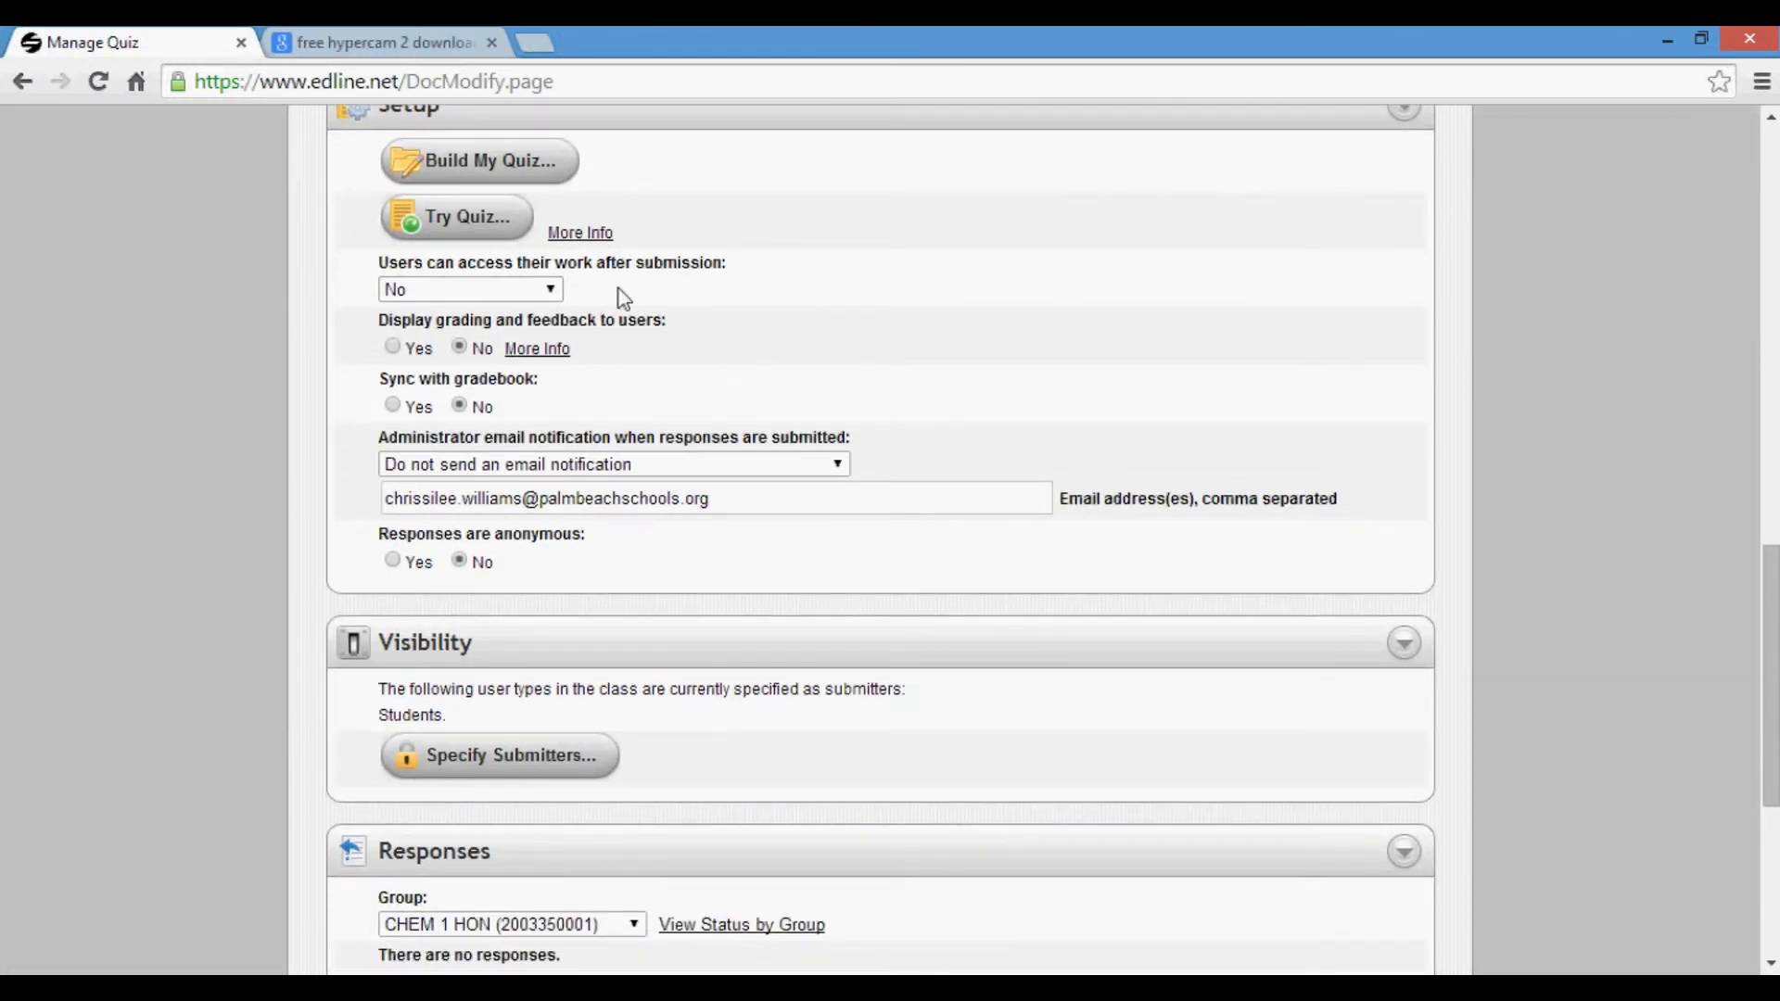
left_click(553, 290)
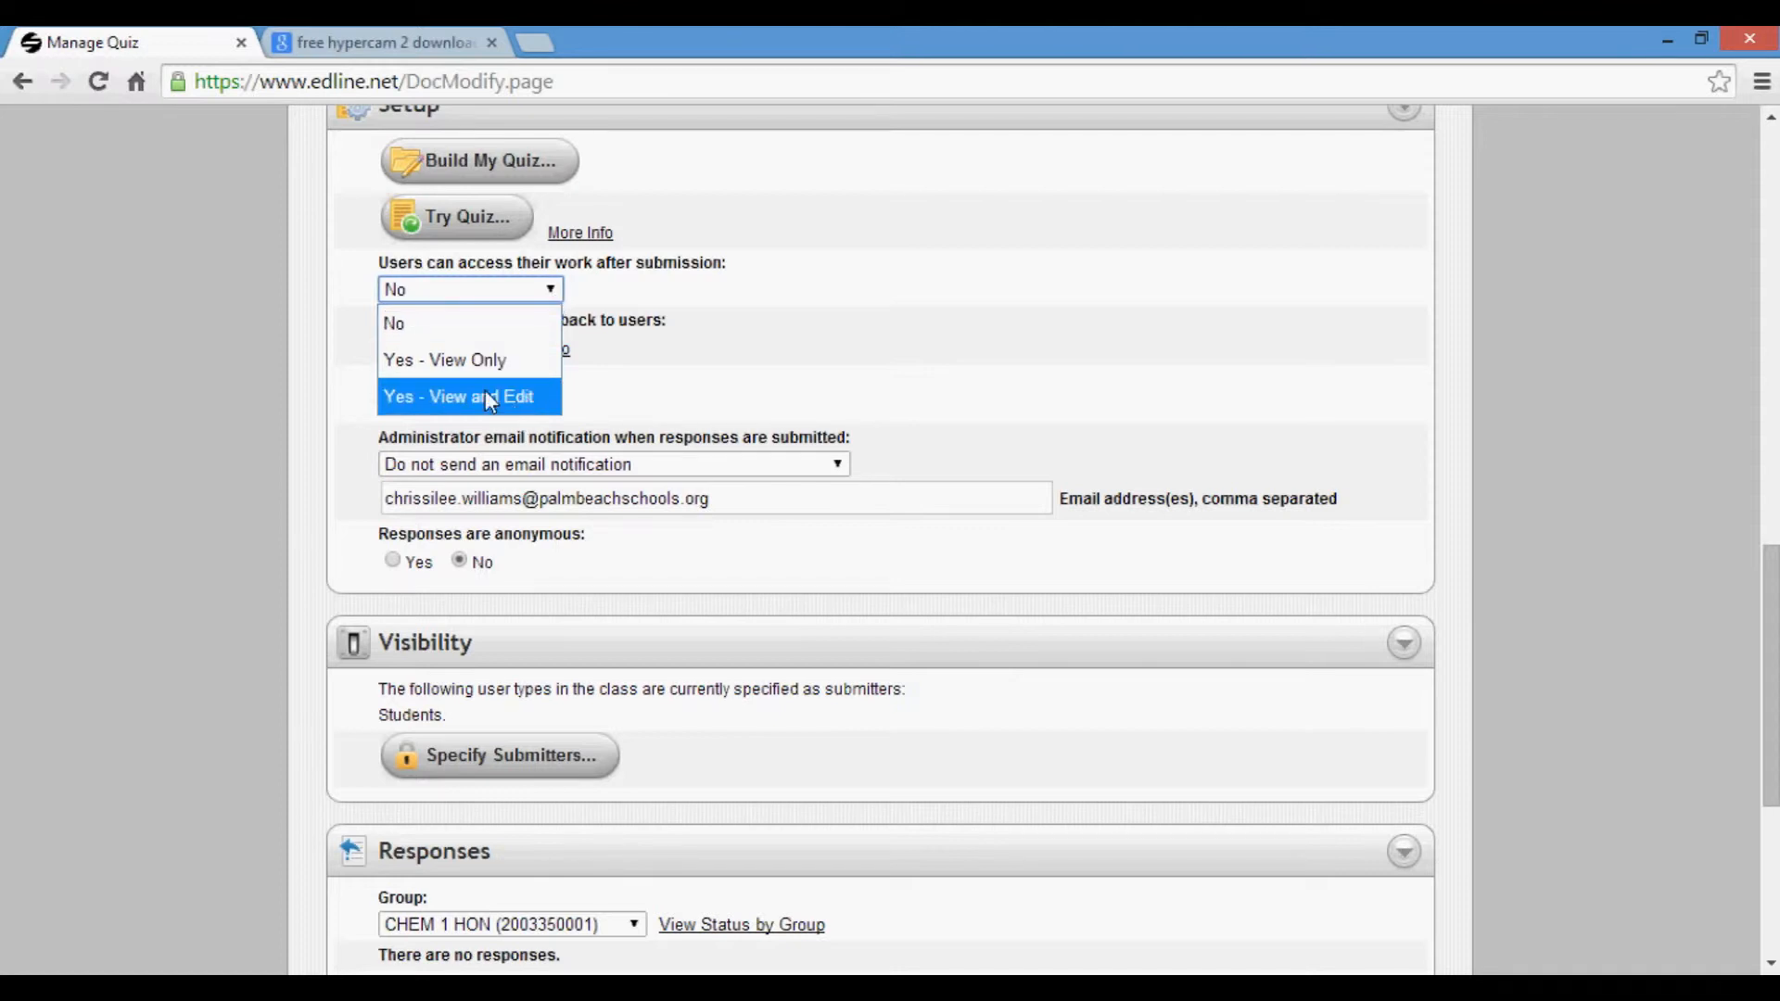
left_click(515, 324)
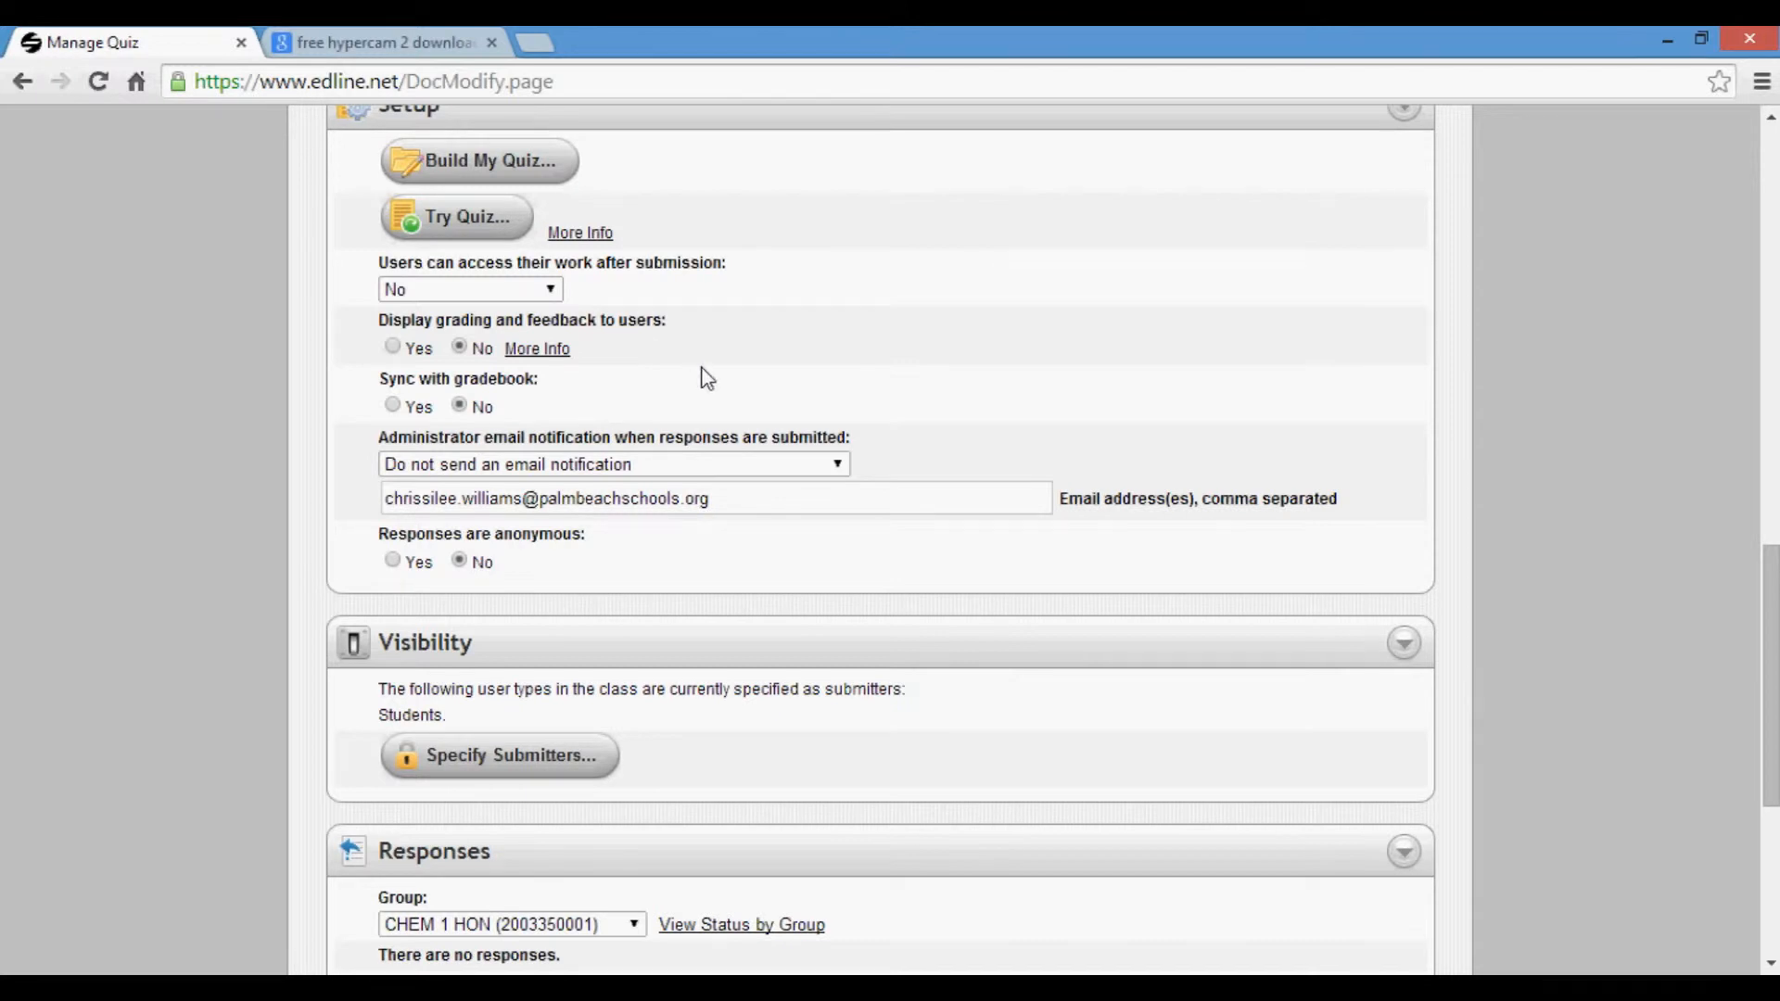
scroll(702, 371, "down", 1)
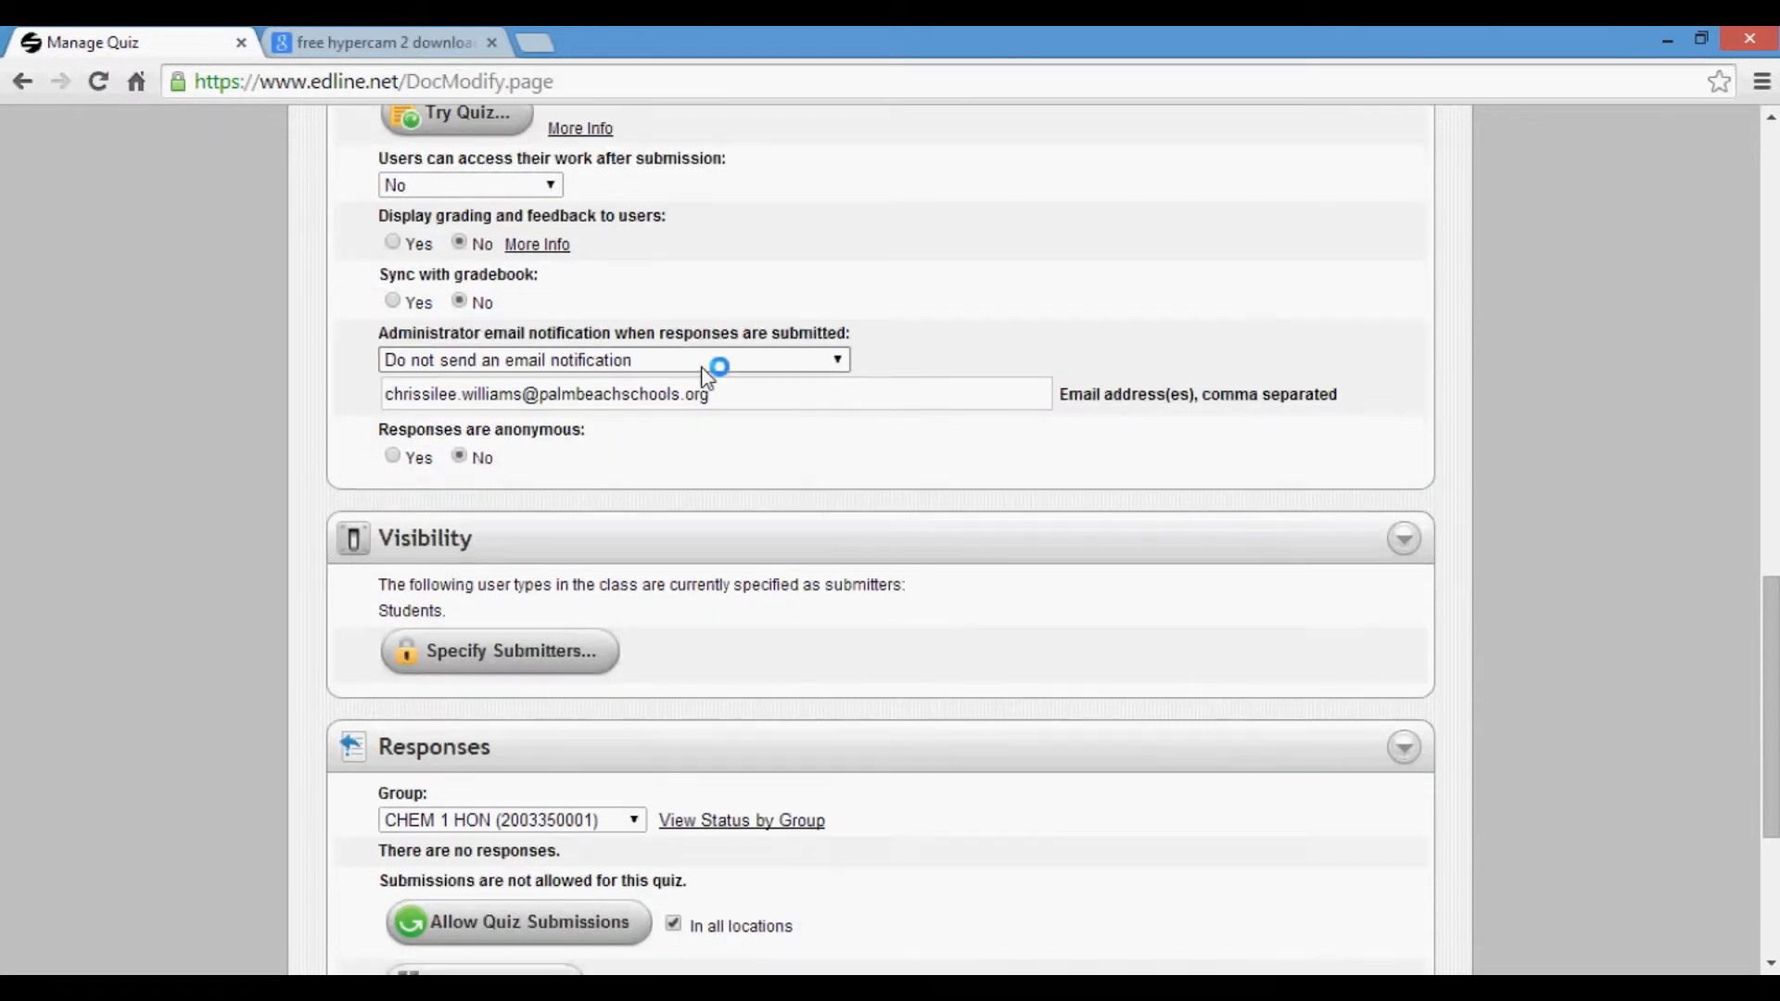
left_click(392, 302)
- Open the settings that specify which user types can submit the quiz
scroll(974, 346, "down", 1)
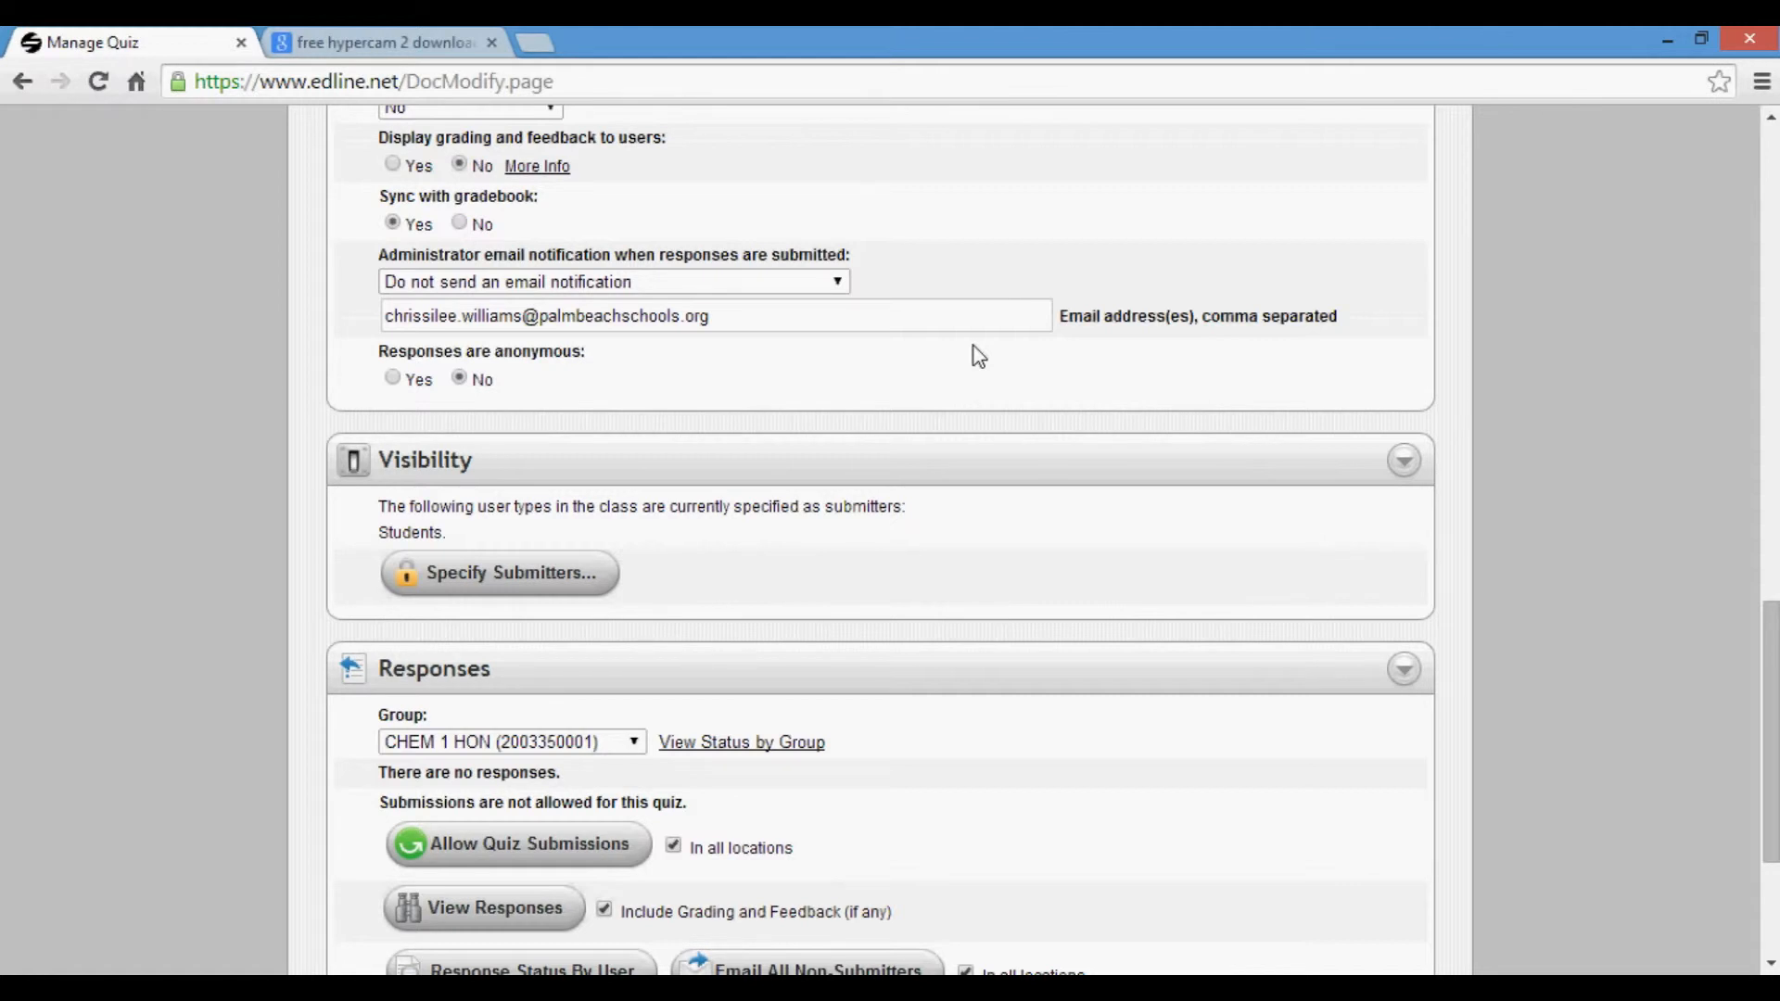
scroll(978, 356, "down", 3)
left_click(520, 295)
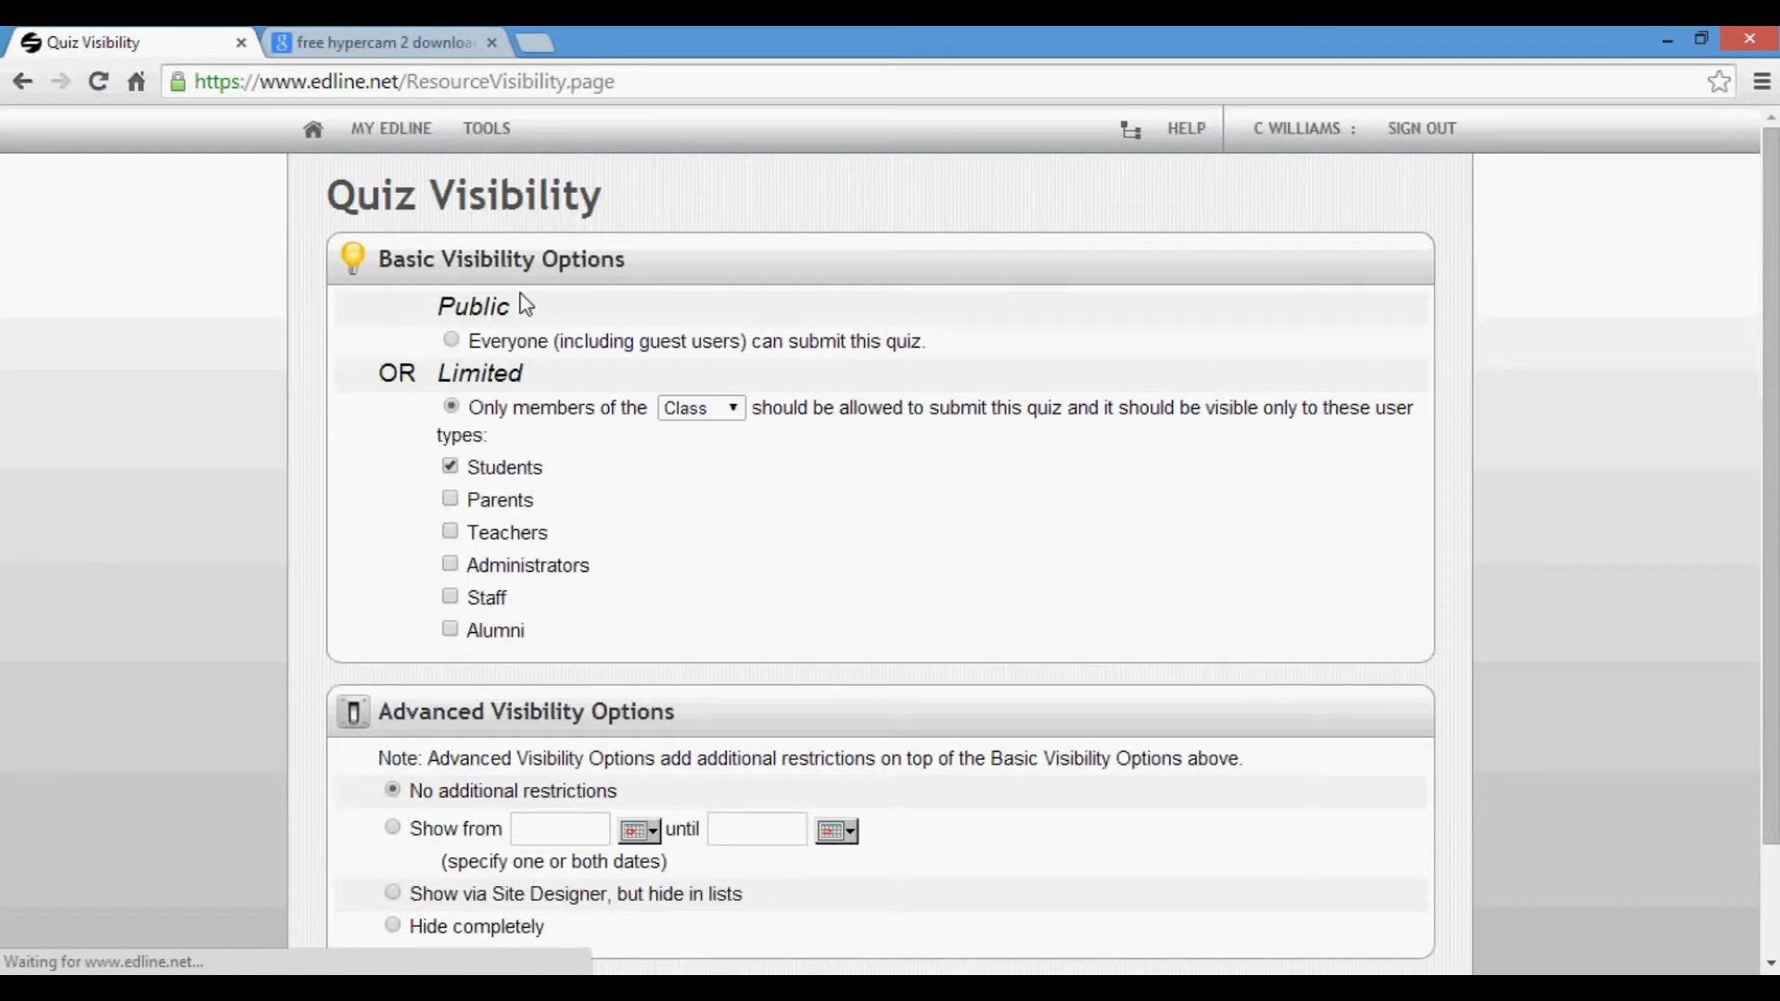